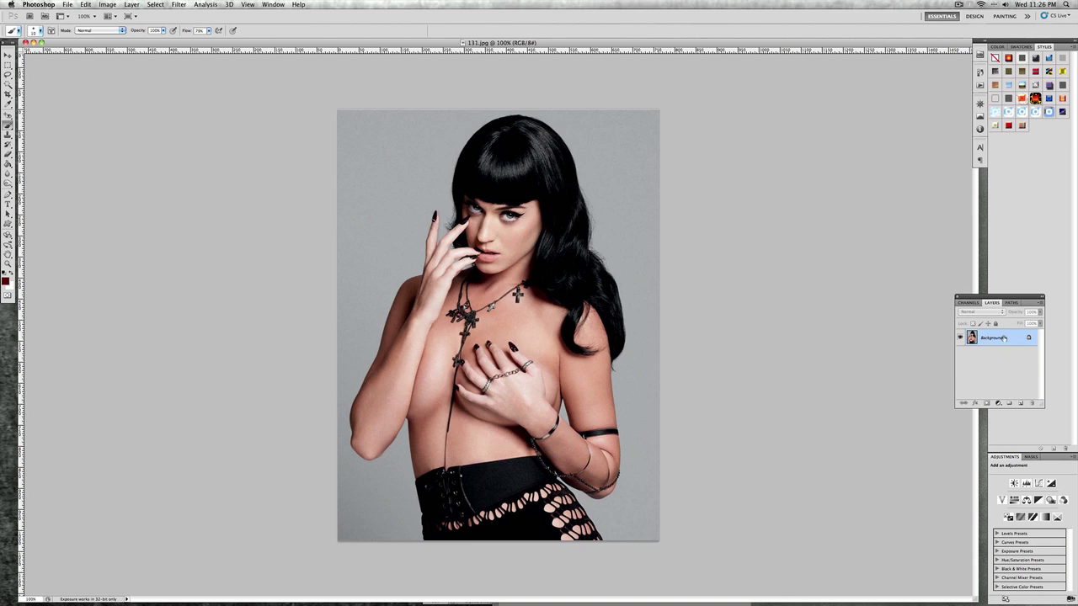
- Duplicate the Background layer twice and rename the topmost copy Desaturate
left_click_drag(1004, 338, 1019, 402)
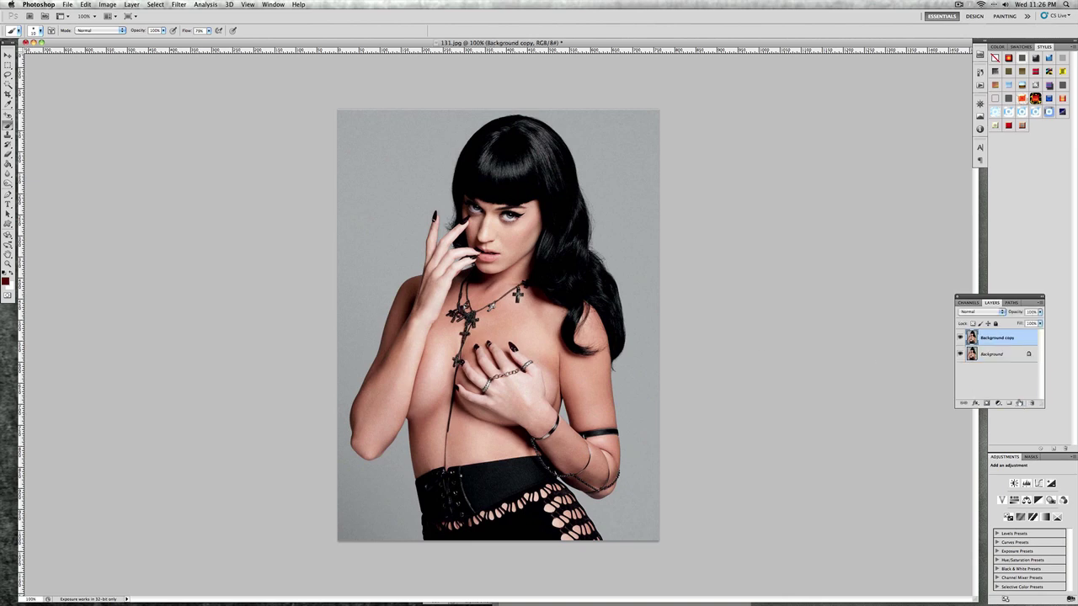
left_click_drag(1019, 339, 1020, 403)
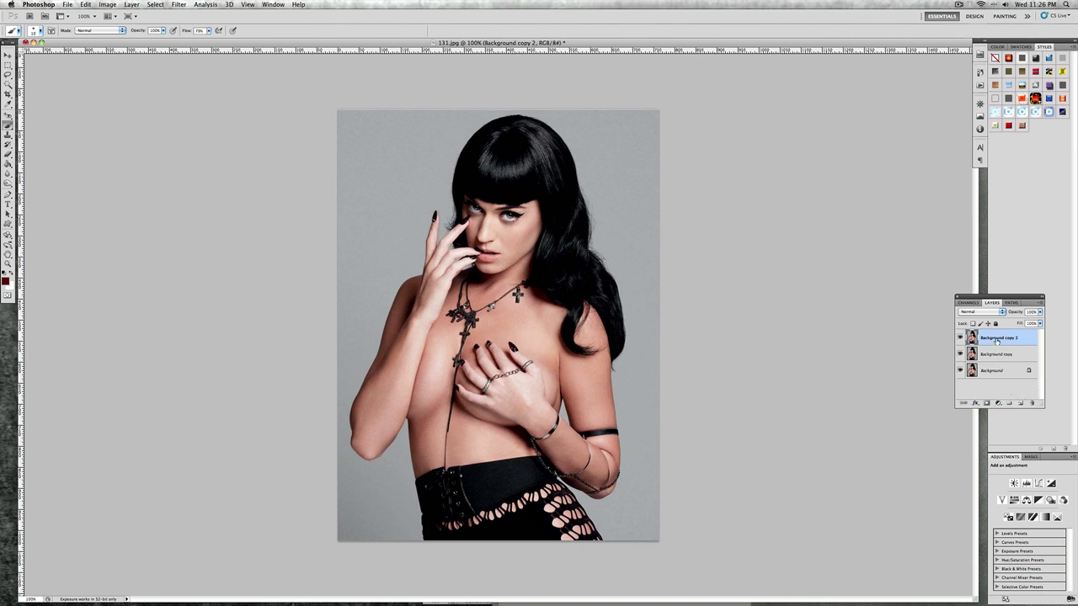
double_click(1000, 339)
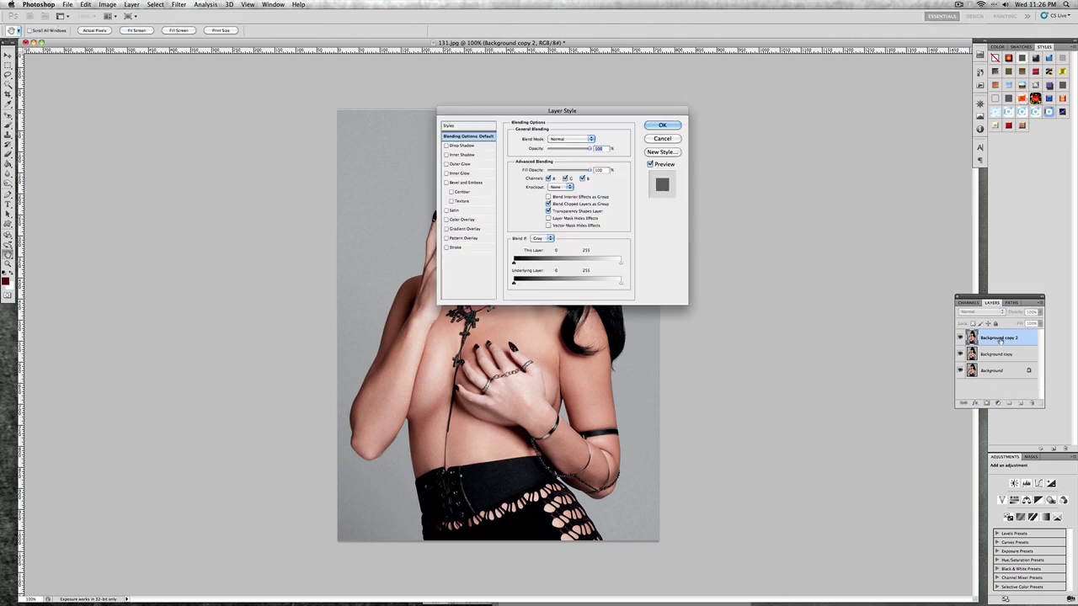
left_click(663, 139)
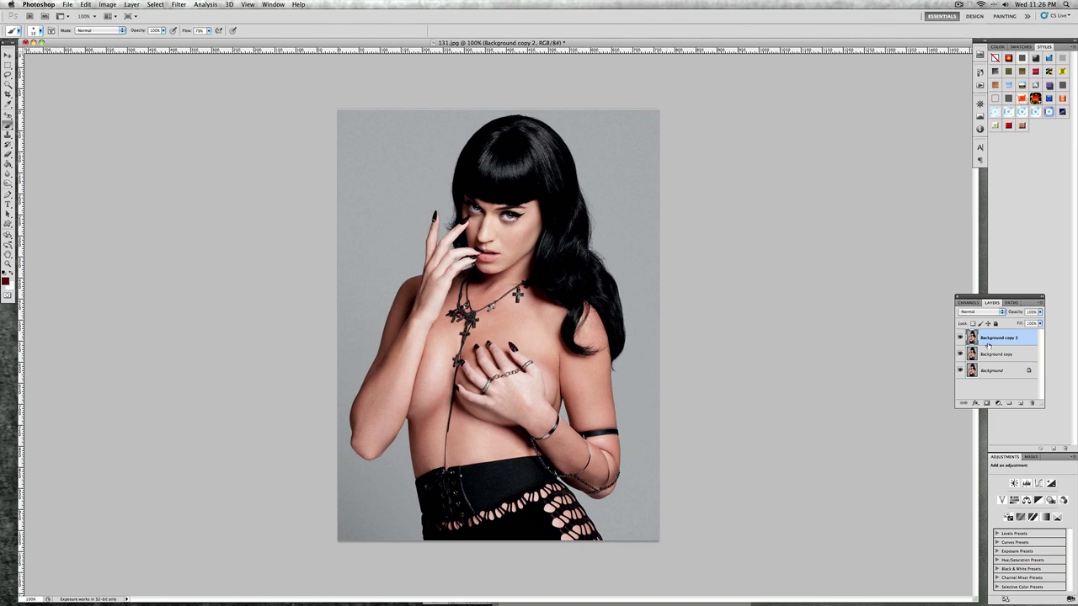
double_click(998, 338)
type("Desaturate")
key("Return")
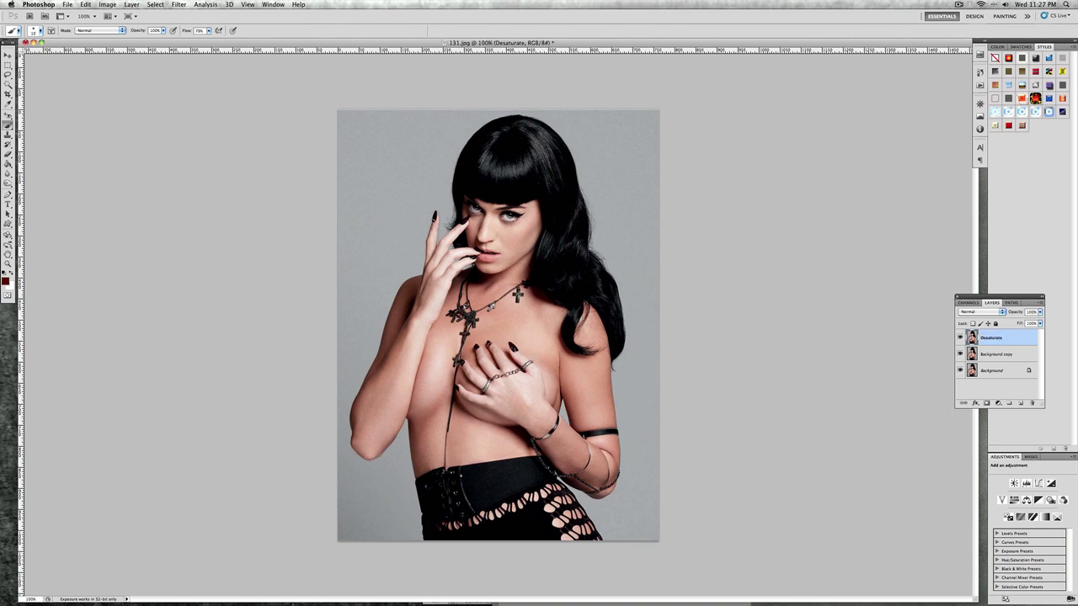
- Set the Desaturate layer's blend mode to Multiply and reduce its saturation to -93 with Hue/Saturation
left_click(975, 314)
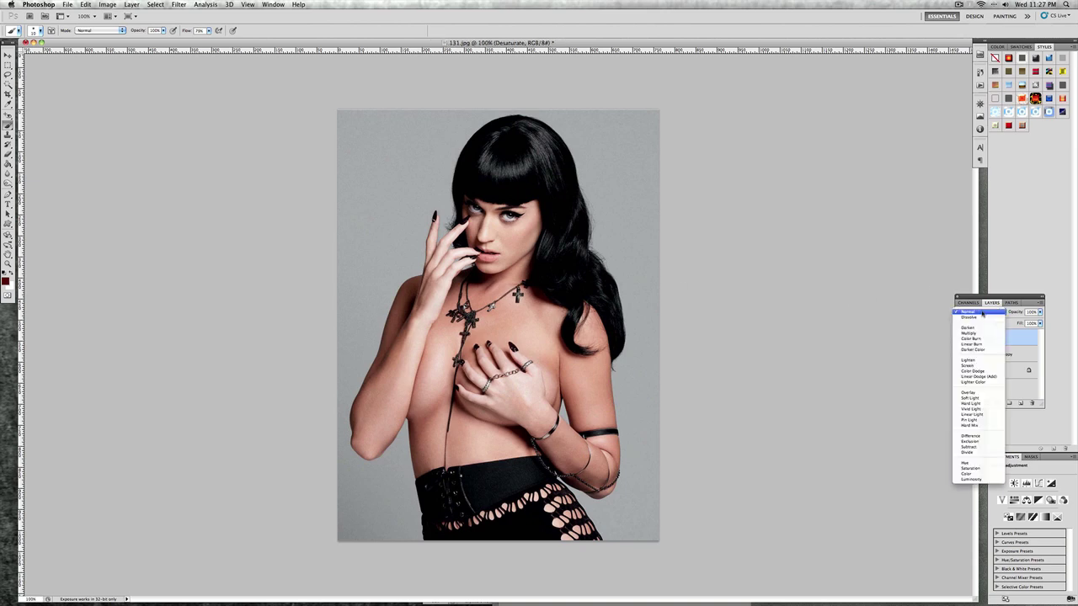
left_click(969, 334)
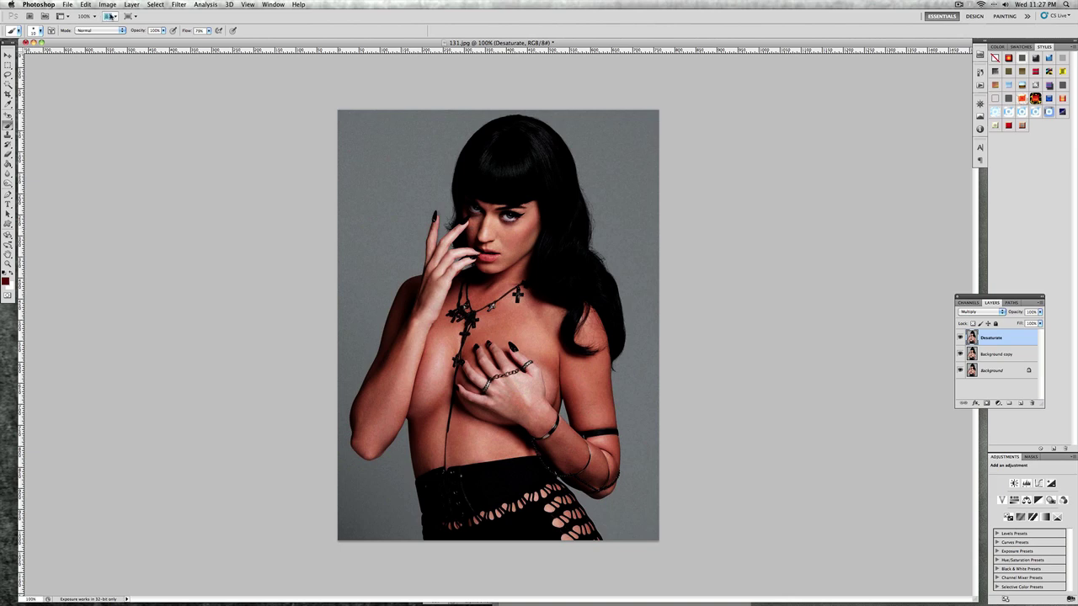
left_click(108, 4)
mouse_move(119, 30)
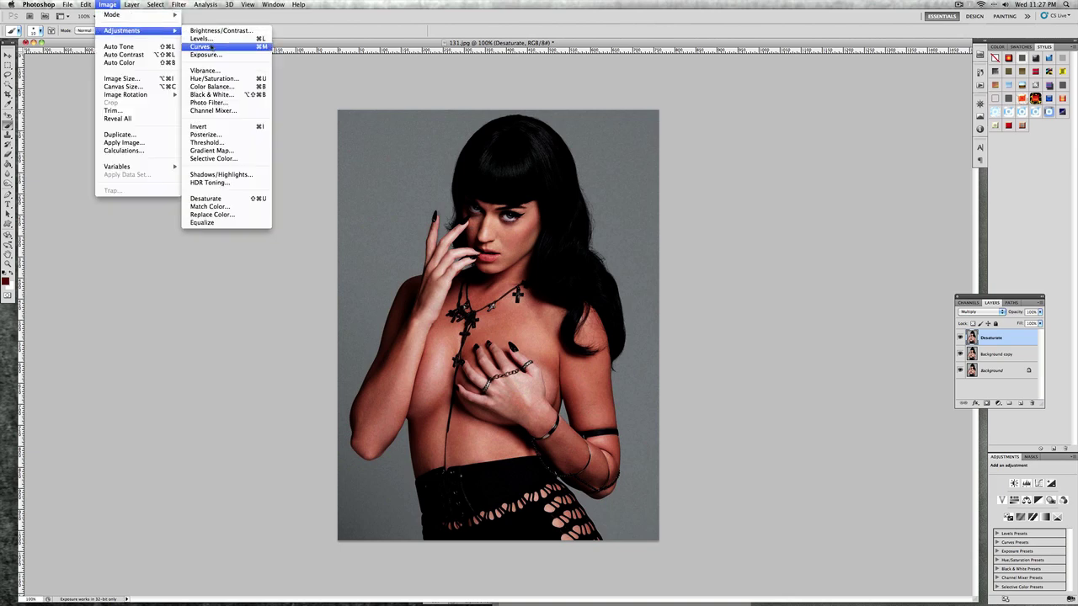
left_click(216, 81)
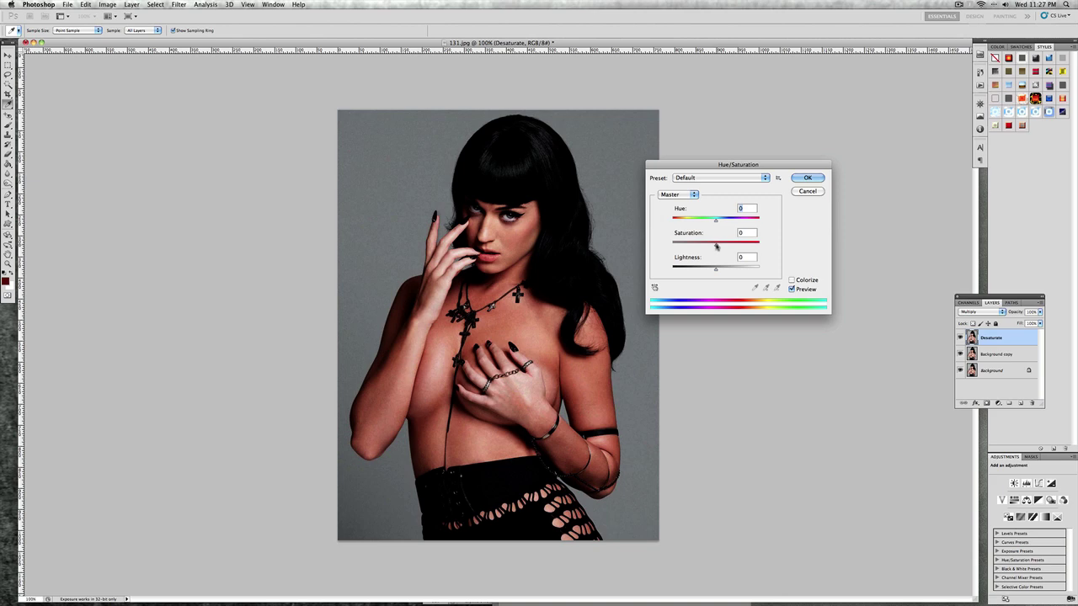
left_click_drag(714, 245, 674, 244)
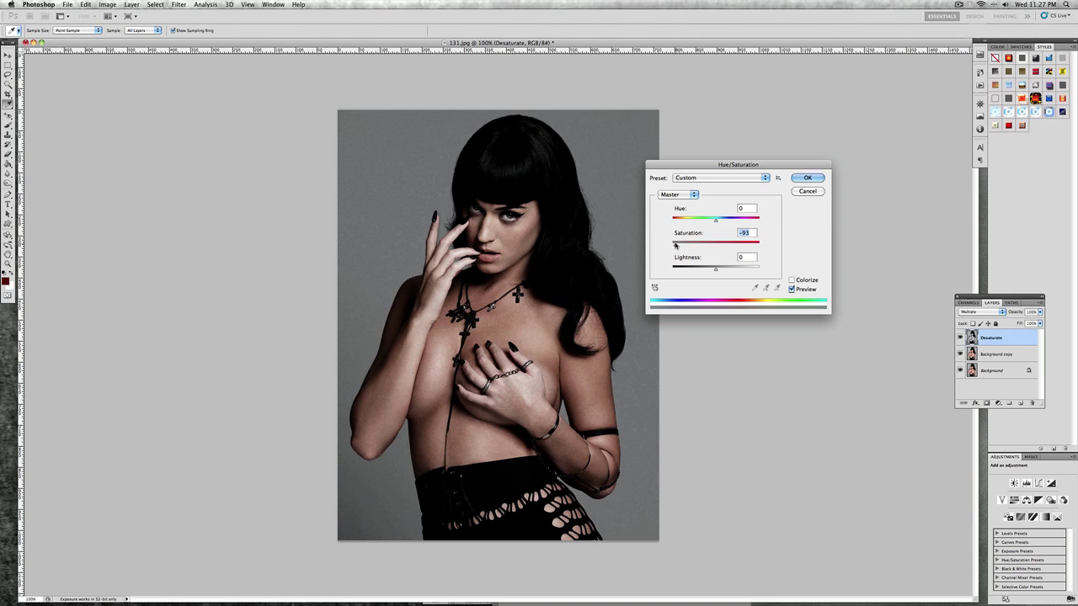
left_click(808, 180)
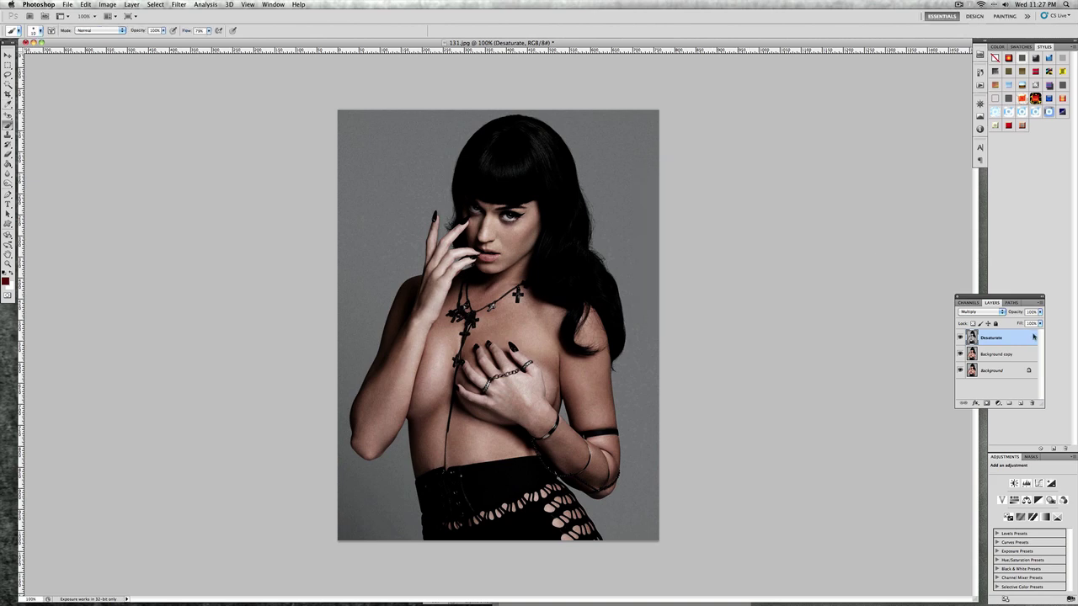
- Reduce the saturation of the Background copy layer to -45 with Hue/Saturation
left_click(1002, 356)
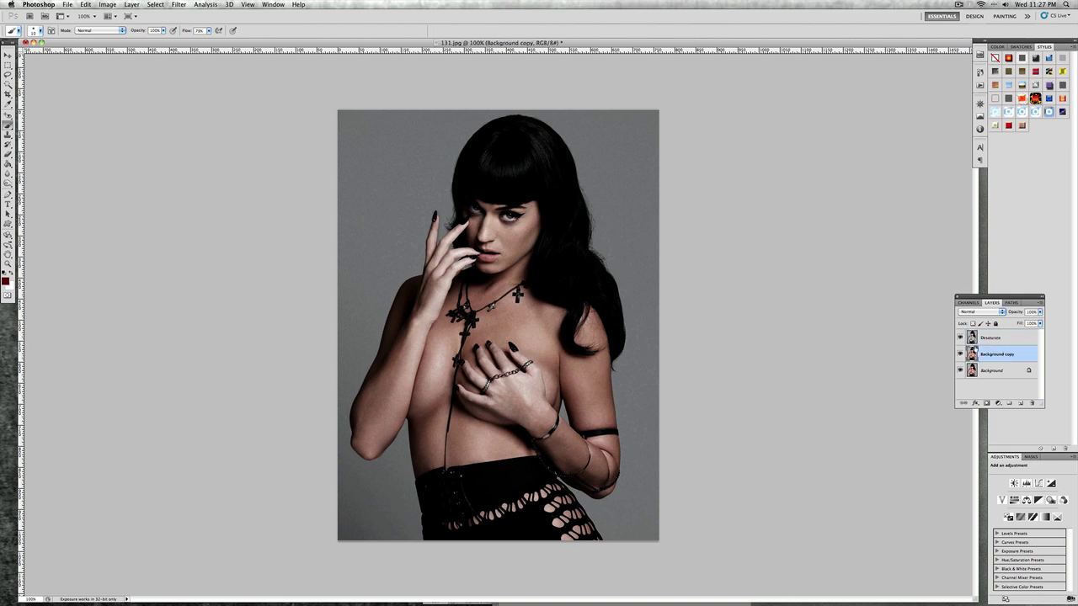
left_click(132, 5)
mouse_move(107, 5)
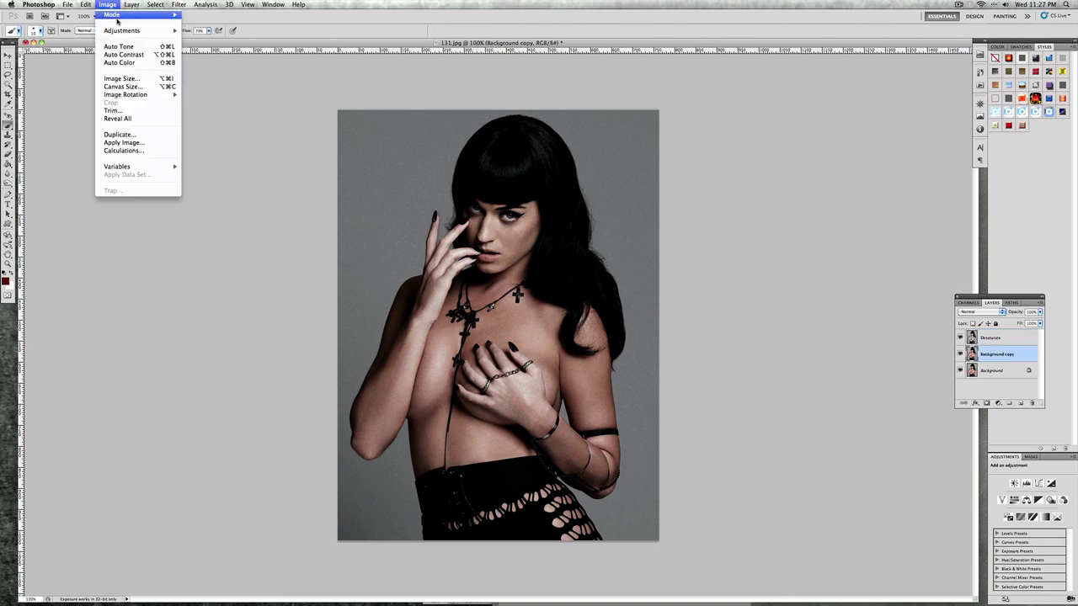
mouse_move(143, 31)
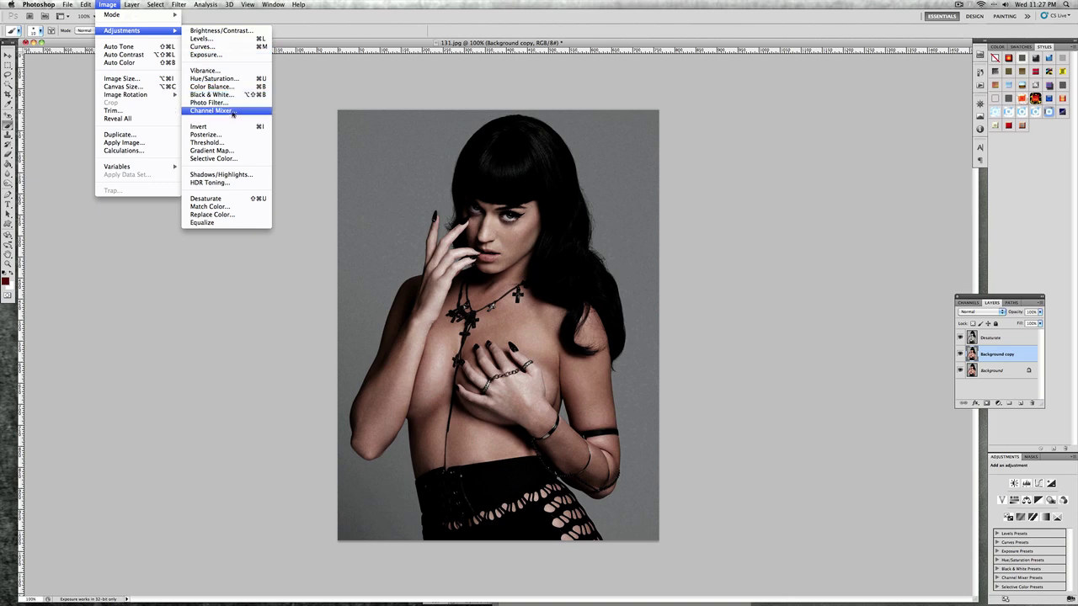
left_click(229, 80)
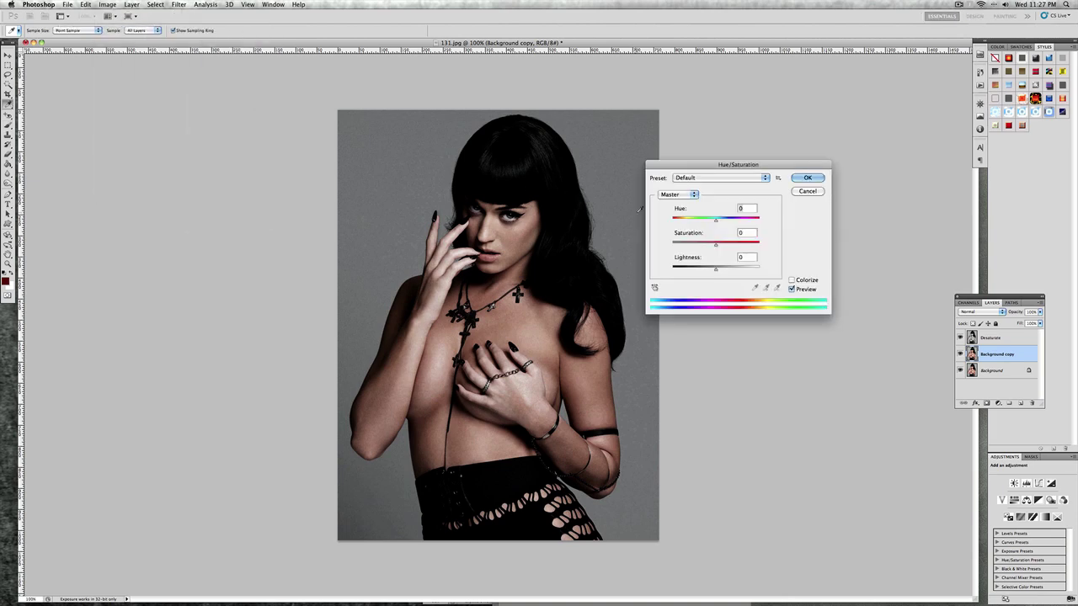
left_click_drag(715, 245, 695, 245)
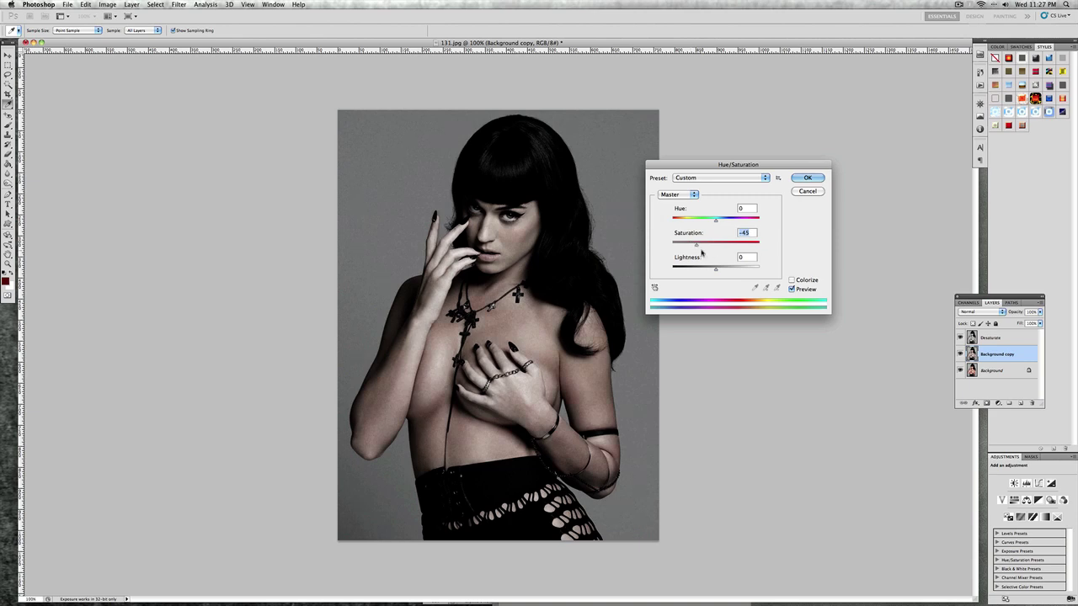
left_click(806, 179)
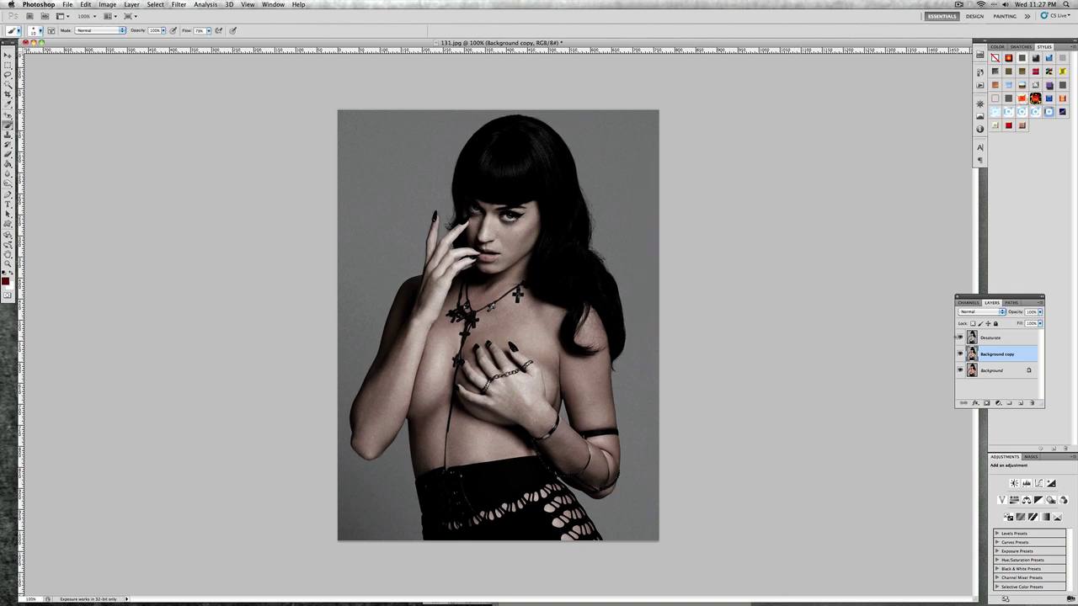
- Erase the Desaturate layer over both of the woman's eyes to brighten them
left_click(998, 337)
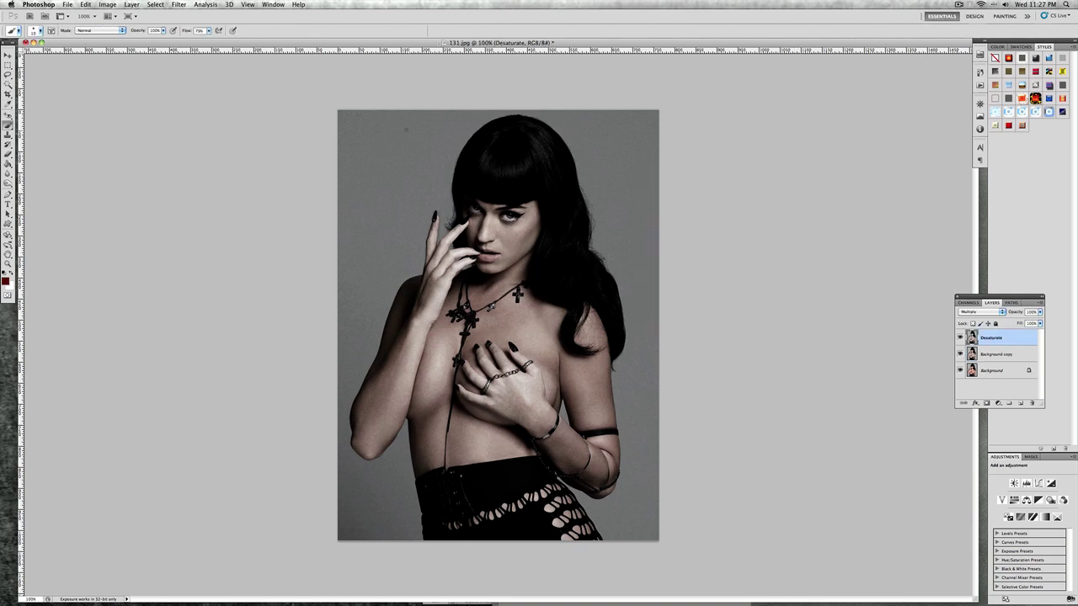
left_click(7, 155)
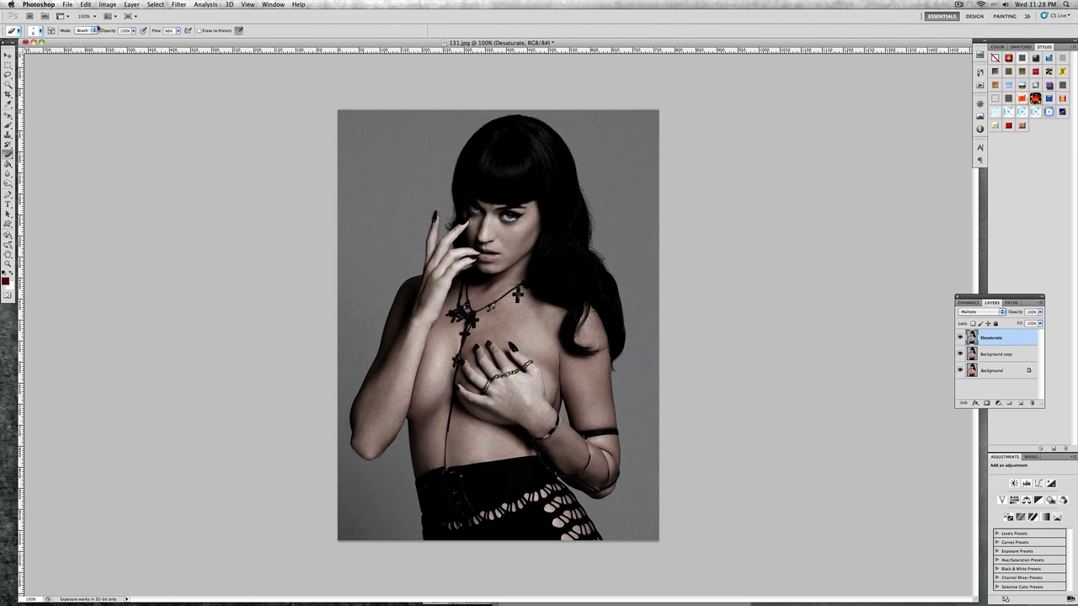
left_click(7, 263)
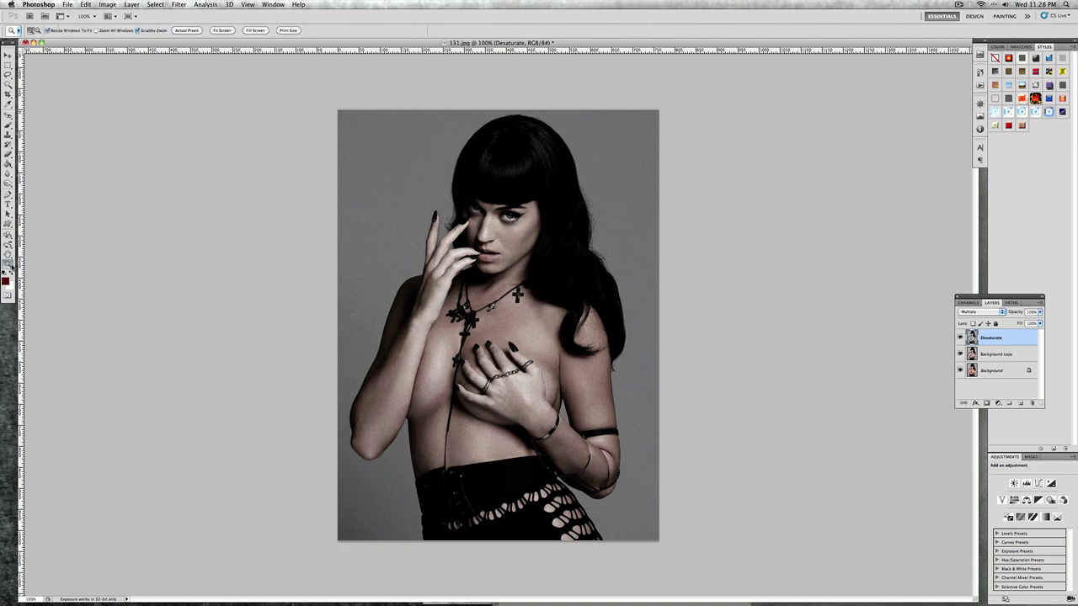
left_click(517, 220)
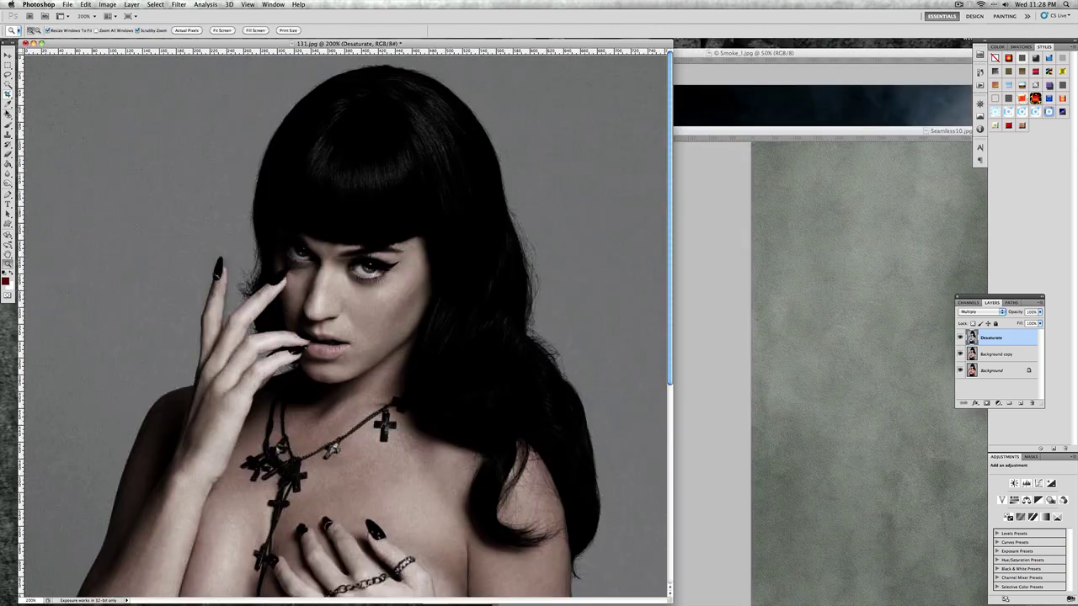
left_click(8, 124)
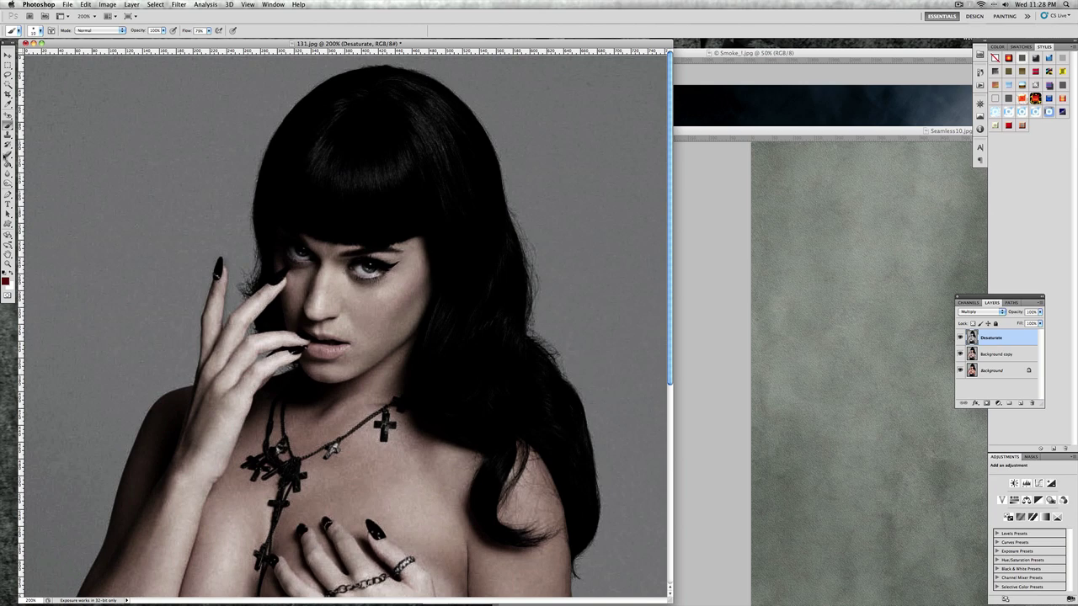
left_click(8, 154)
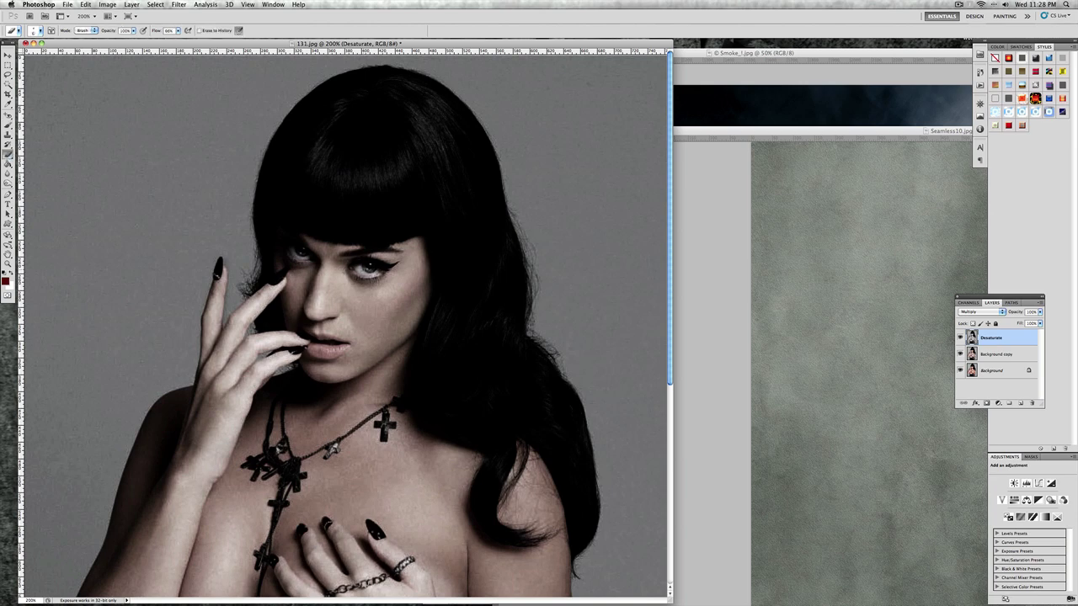
mouse_move(371, 268)
left_mouse_down()
mouse_move(362, 271)
mouse_move(379, 271)
mouse_move(358, 270)
left_mouse_up()
mouse_move(296, 249)
left_mouse_down()
mouse_move(304, 257)
mouse_move(293, 250)
left_mouse_up()
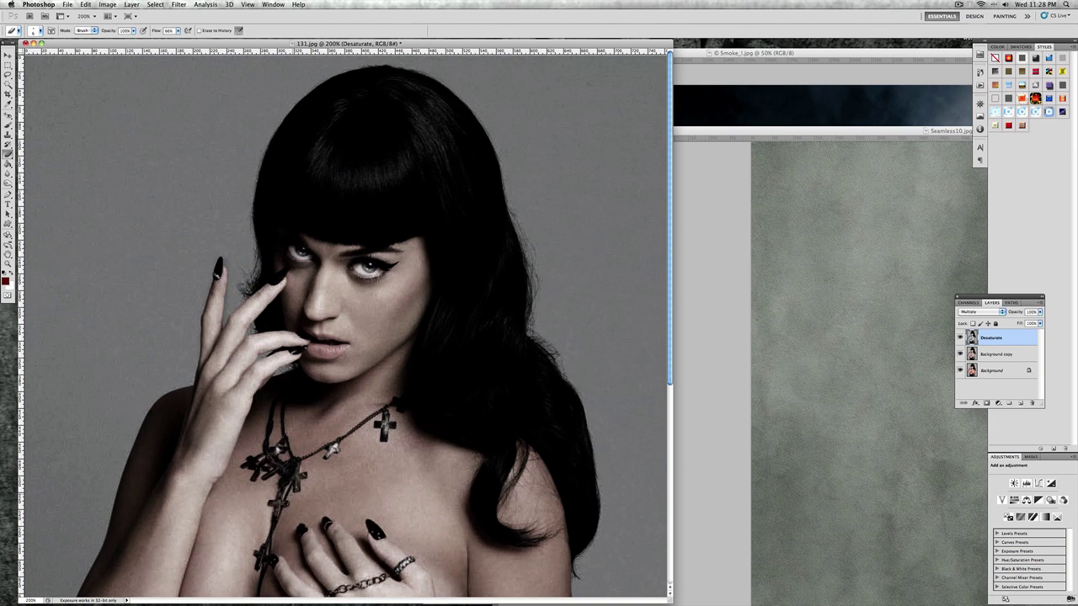
- Erase the Desaturate layer over the cross necklace, rings and bracelets to bring out their highlights
scroll(345, 325, "down", 4)
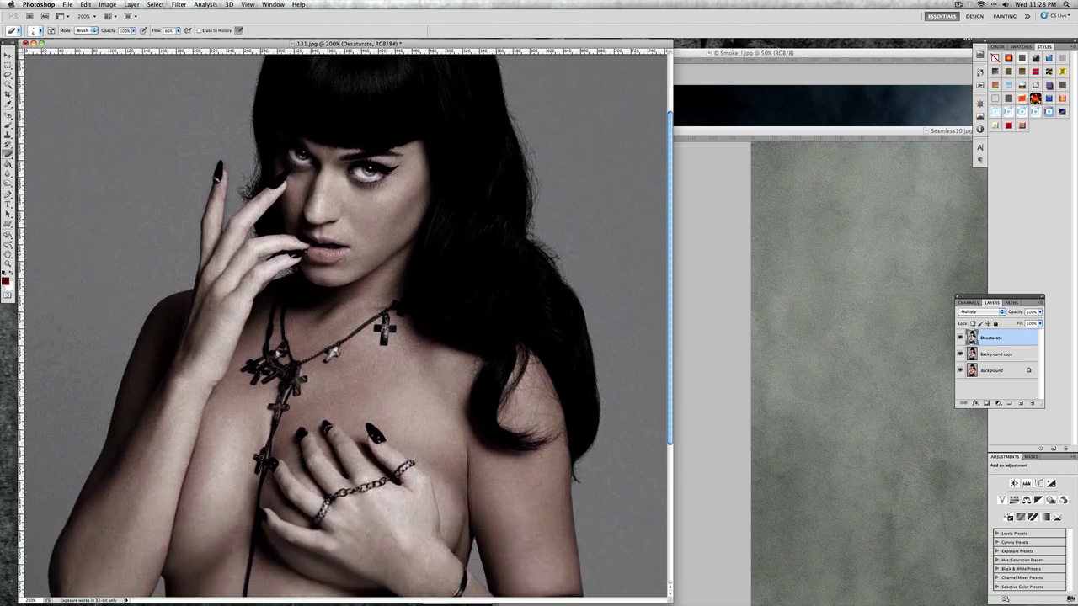
left_click_drag(261, 461, 261, 468)
scroll(383, 429, "down", 5)
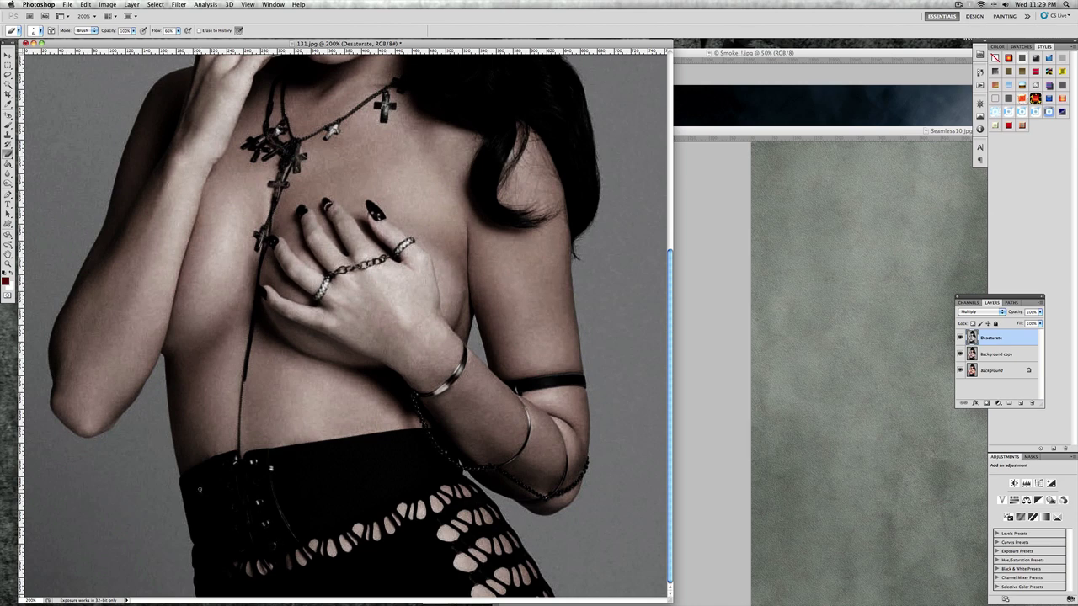
- Erase the Desaturate layer over the hair highlights and the lips with a larger eraser brush
scroll(337, 264, "up", 10)
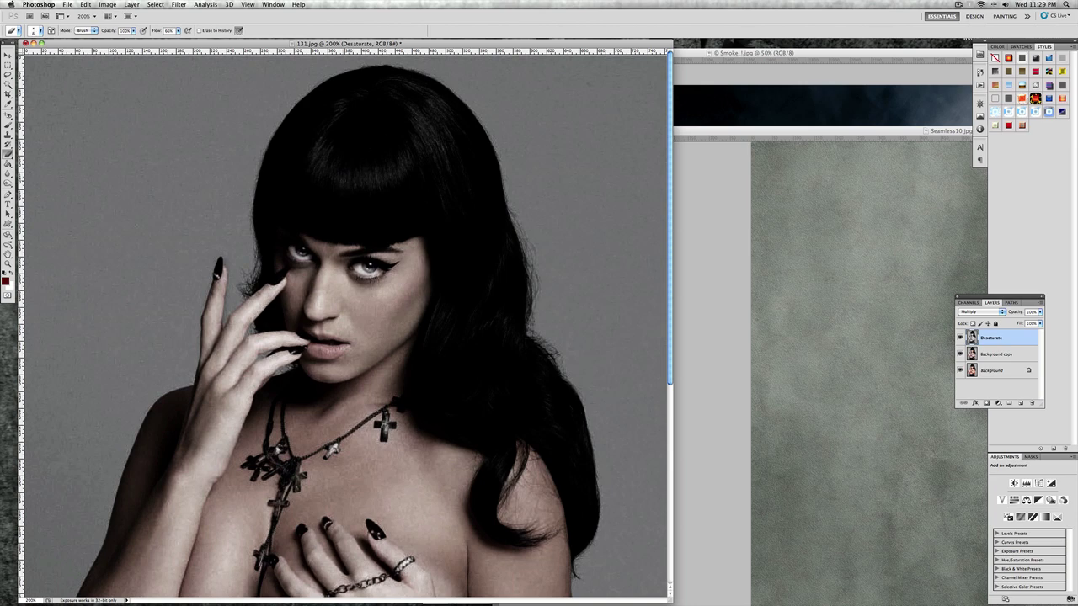
mouse_move(347, 181)
left_mouse_down()
mouse_move(385, 165)
mouse_move(374, 169)
mouse_move(373, 206)
mouse_move(372, 153)
mouse_move(338, 193)
mouse_move(306, 162)
mouse_move(312, 133)
mouse_move(298, 146)
mouse_move(337, 102)
mouse_move(395, 124)
mouse_move(374, 156)
mouse_move(399, 150)
mouse_move(450, 200)
mouse_move(414, 98)
mouse_move(440, 118)
left_mouse_up()
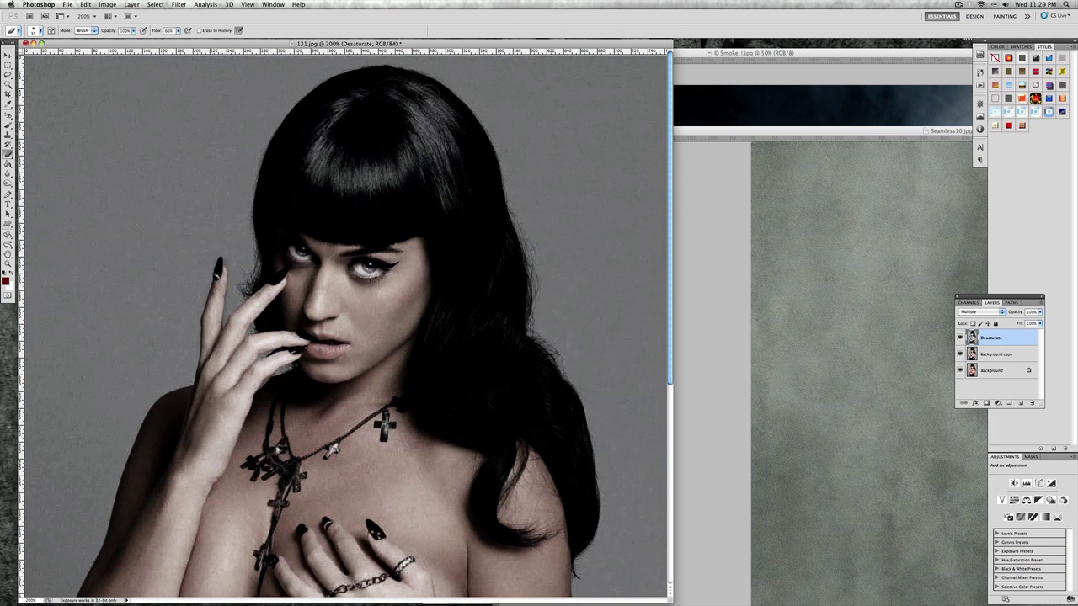
mouse_move(391, 83)
left_mouse_down()
mouse_move(336, 90)
mouse_move(393, 79)
mouse_move(364, 77)
mouse_move(455, 123)
left_mouse_up()
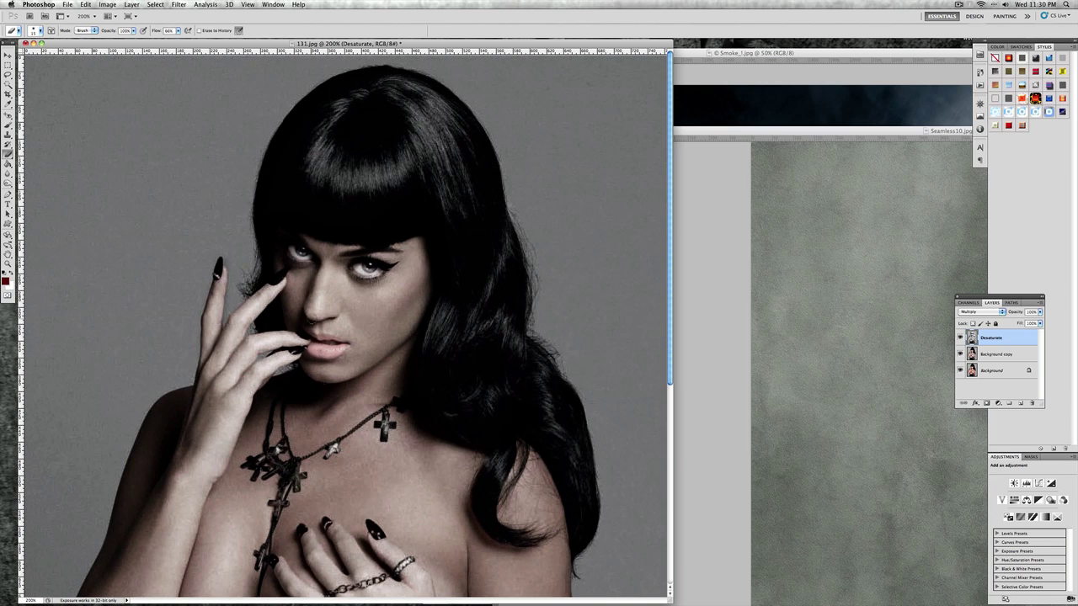
- Copy the Seamless10.jpg texture into 131.jpg as a new top layer and position it to cover the whole photo
left_click(84, 16)
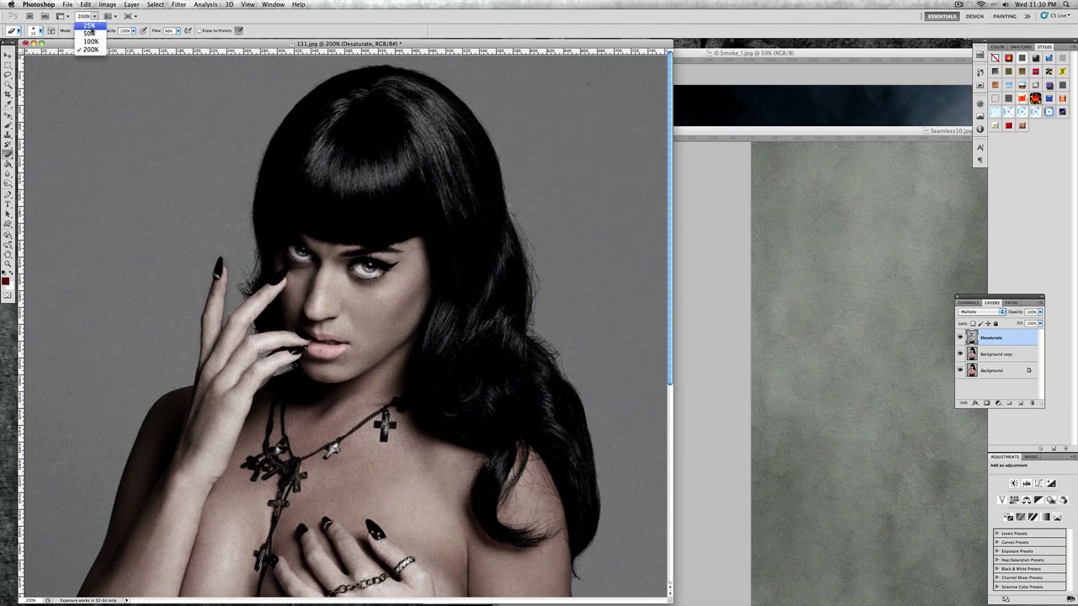
left_click(96, 44)
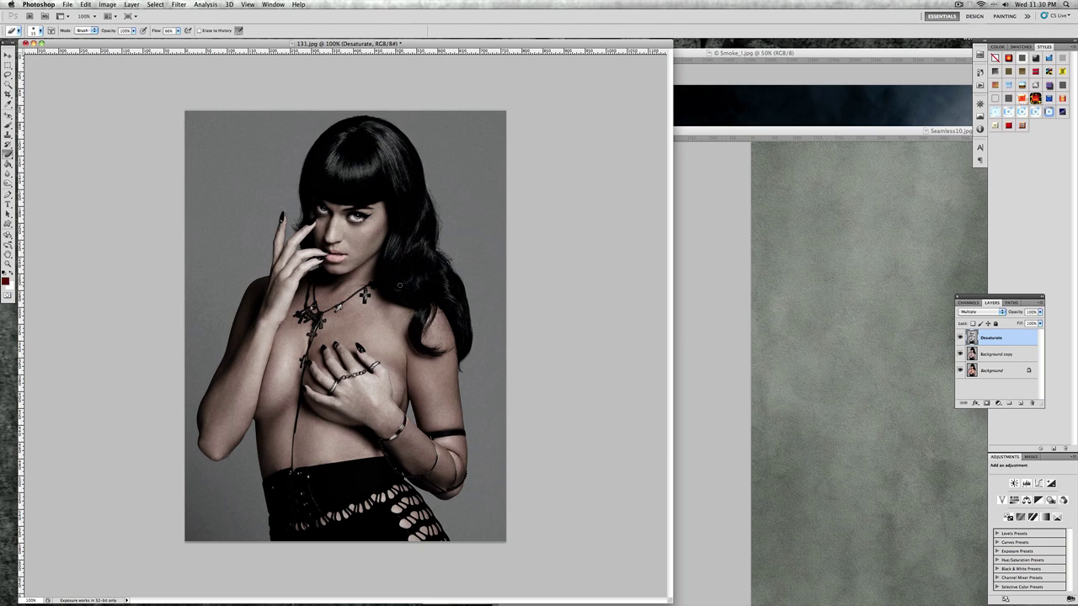
left_click_drag(717, 128, 420, 157)
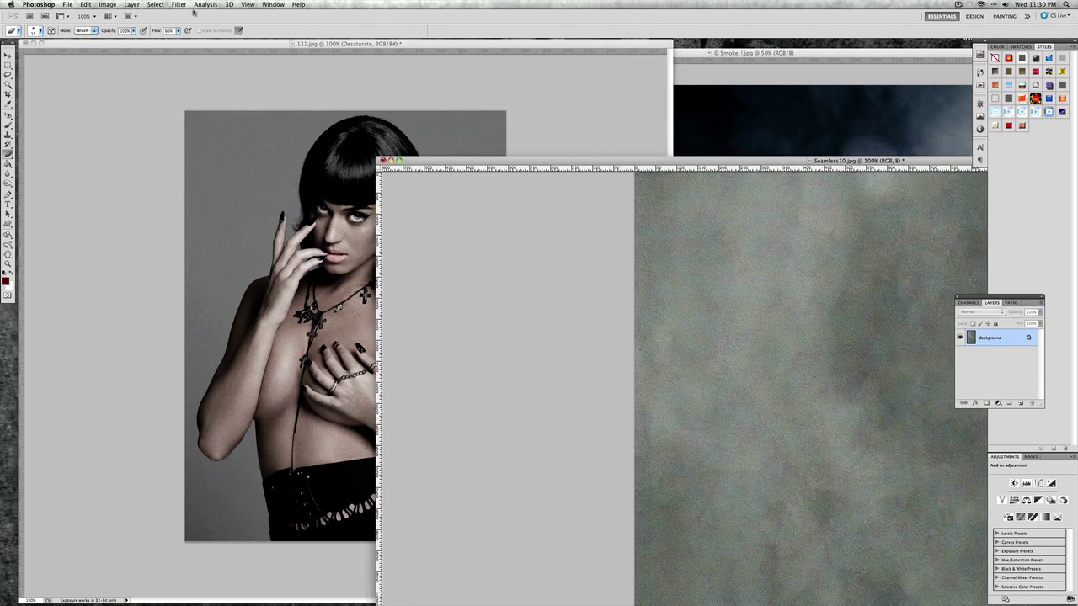
left_click(7, 55)
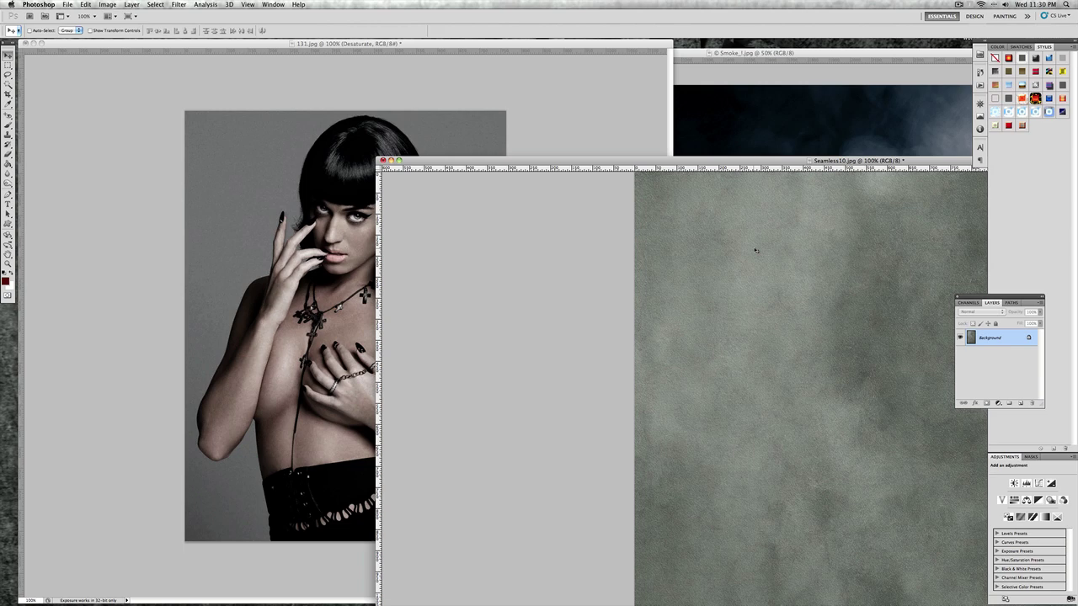
left_click_drag(652, 250, 290, 181)
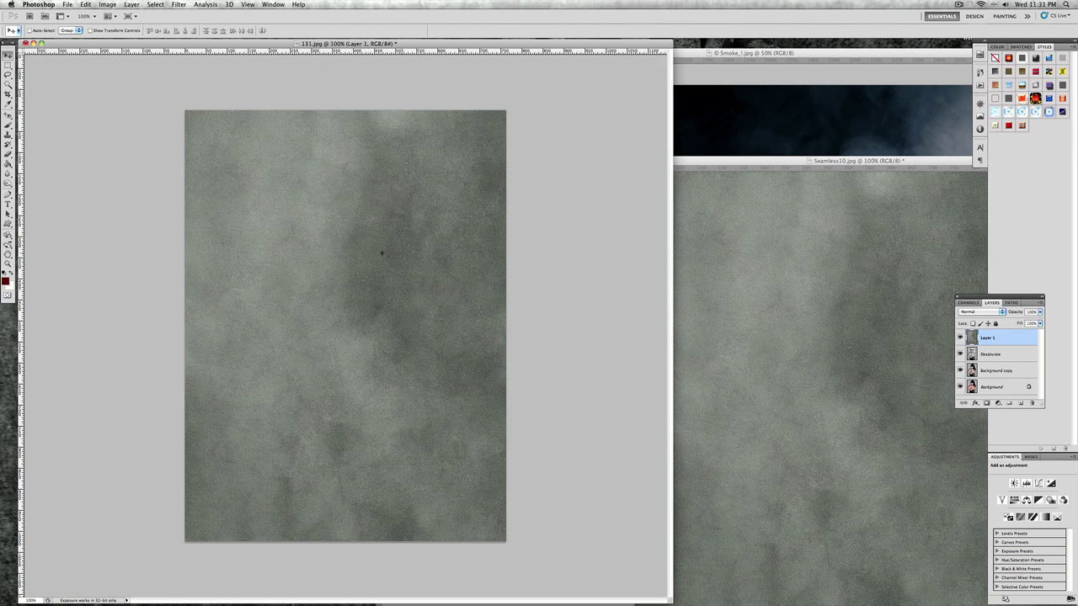
mouse_move(381, 253)
left_mouse_down()
mouse_move(351, 254)
mouse_move(394, 242)
left_mouse_up()
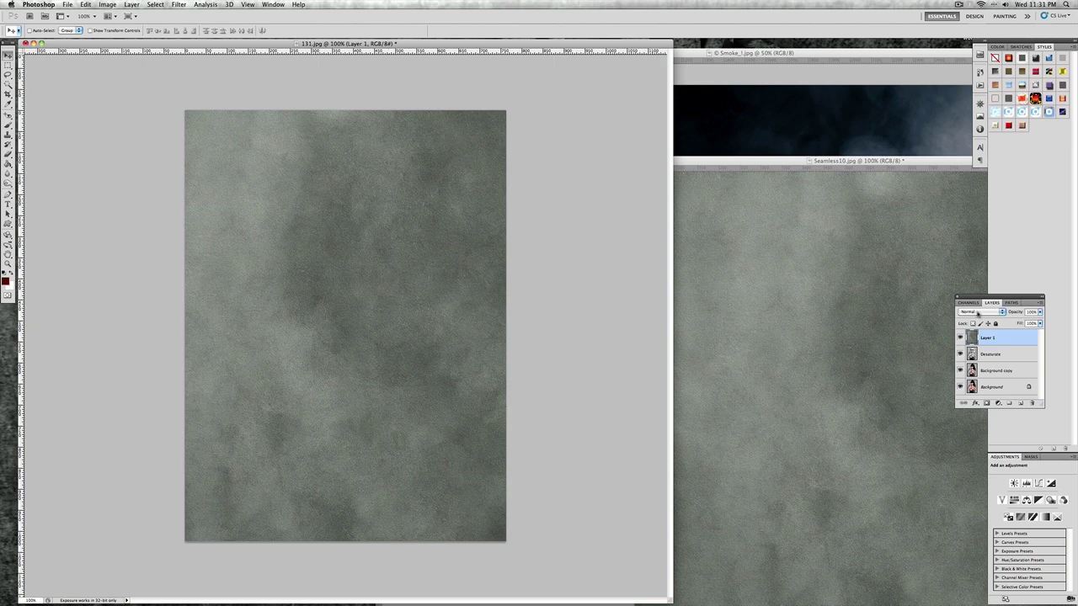
- Set the texture layer's blend mode to Linear Light and reduce its opacity to about 75%
left_click(981, 312)
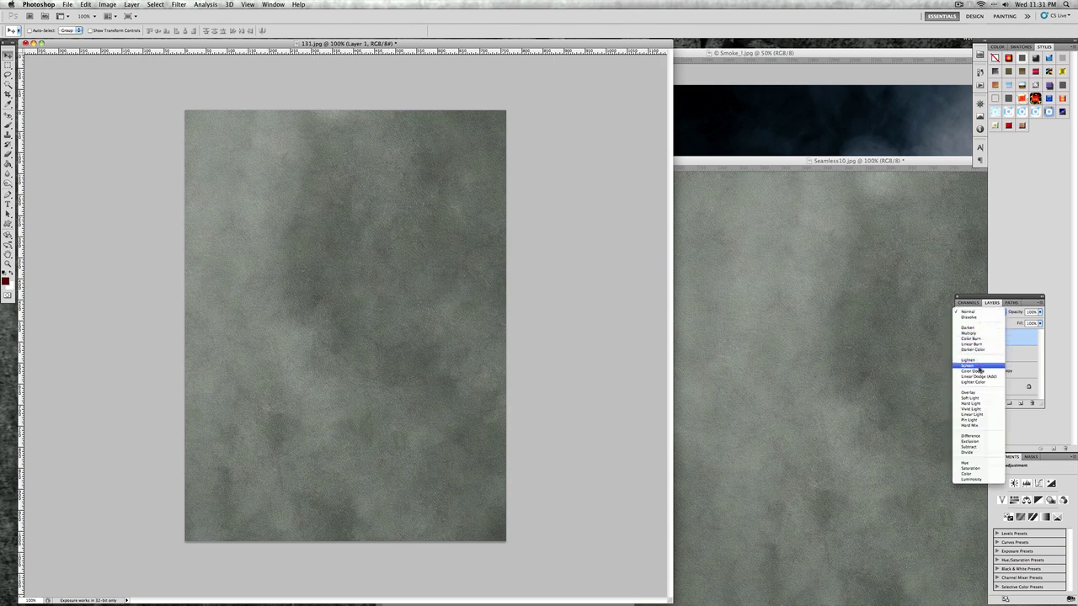
left_click(979, 383)
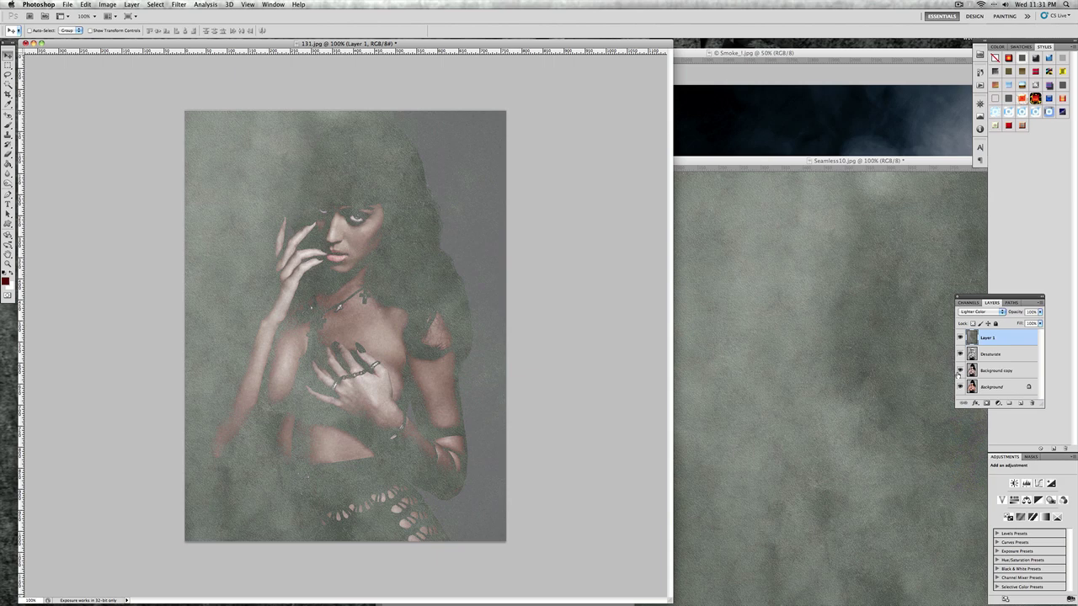
left_click(977, 312)
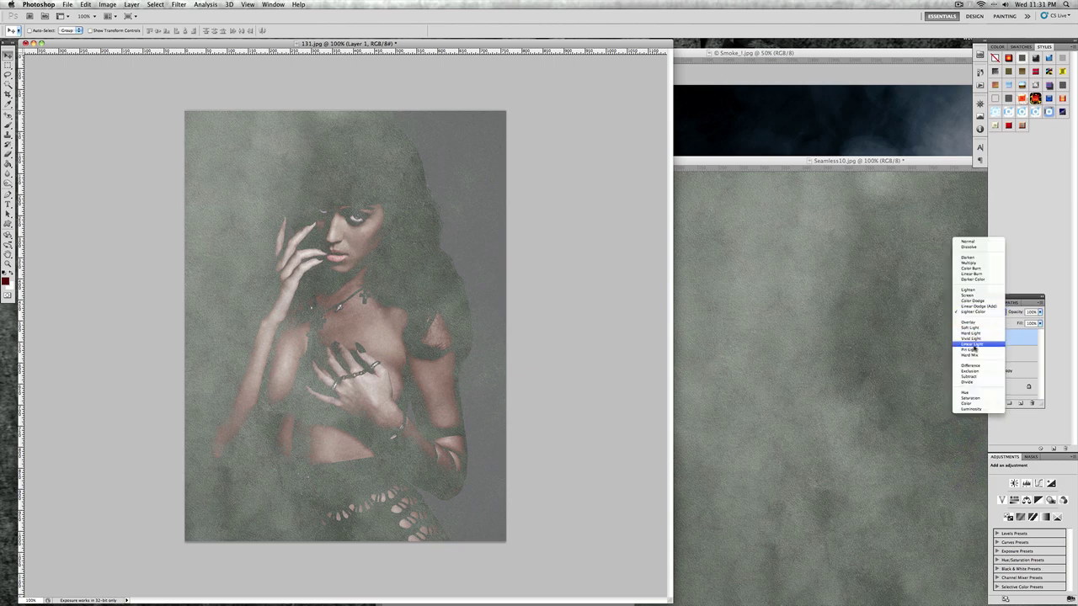
left_click(980, 345)
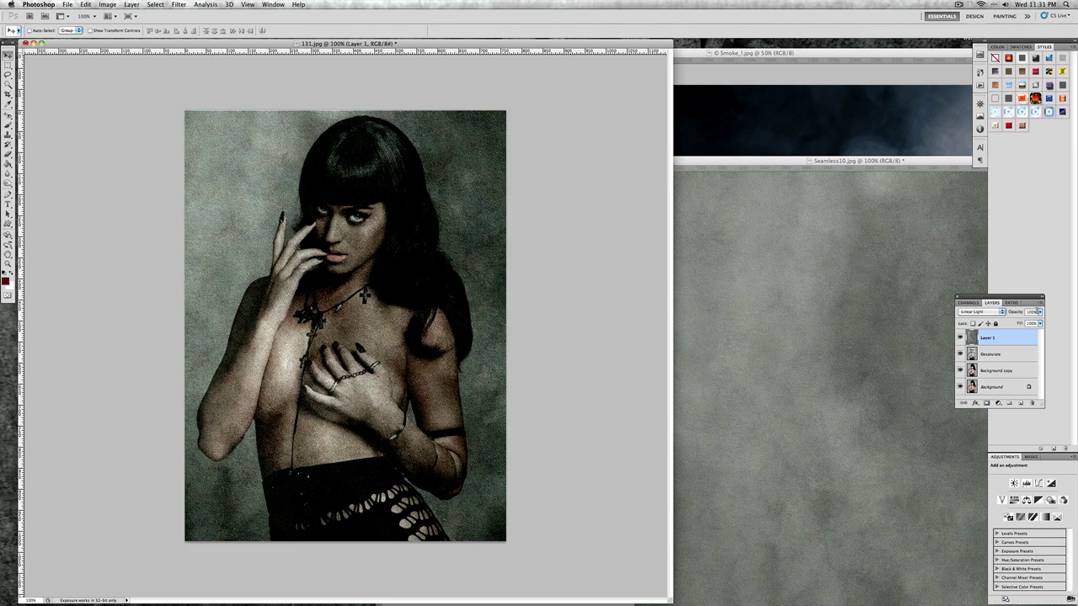
left_click(1039, 312)
left_click_drag(1040, 318, 1035, 316)
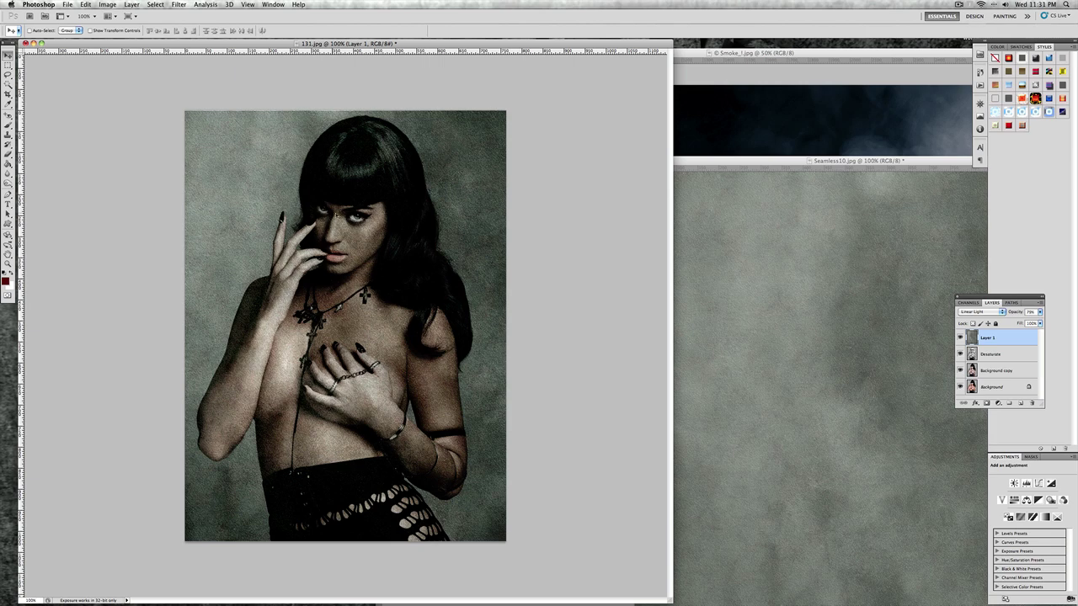
- Add a layer mask to the texture layer and paint it black over the woman's torso, face and hair
left_click(987, 404)
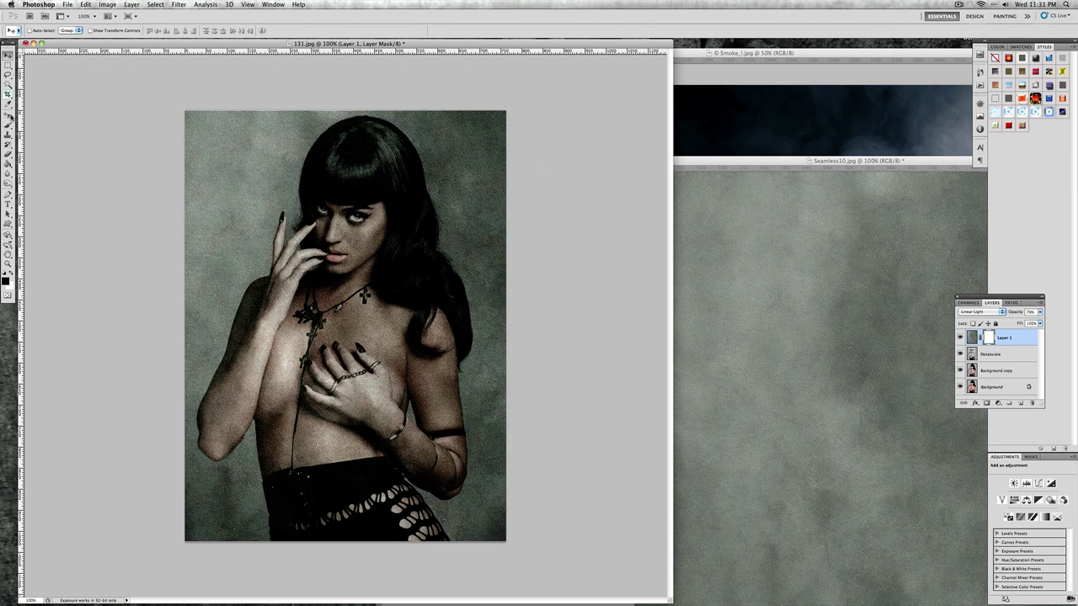
key("b")
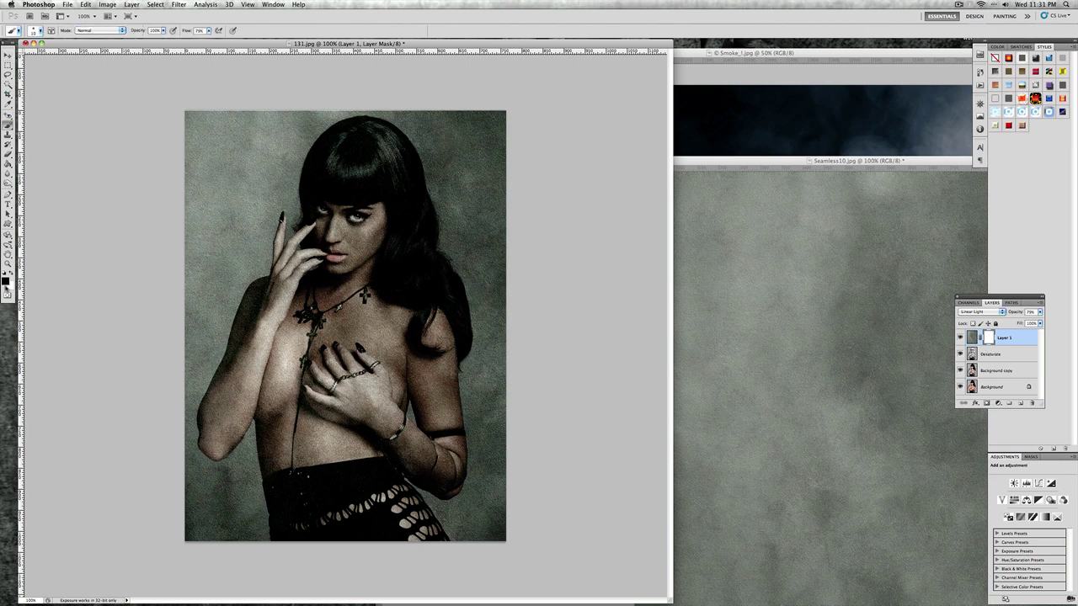
key("x")
mouse_move(286, 265)
left_mouse_down()
mouse_move(327, 296)
mouse_move(344, 405)
mouse_move(357, 400)
mouse_move(307, 438)
mouse_move(313, 382)
mouse_move(293, 433)
mouse_move(325, 408)
mouse_move(340, 430)
mouse_move(353, 379)
mouse_move(361, 413)
mouse_move(319, 446)
mouse_move(298, 433)
mouse_move(286, 467)
mouse_move(283, 353)
mouse_move(271, 324)
mouse_move(255, 358)
mouse_move(291, 306)
mouse_move(316, 329)
mouse_move(303, 363)
mouse_move(314, 345)
mouse_move(342, 381)
mouse_move(349, 358)
mouse_move(376, 384)
mouse_move(374, 413)
mouse_move(354, 439)
mouse_move(357, 476)
mouse_move(389, 525)
mouse_move(353, 506)
mouse_move(329, 533)
mouse_move(301, 513)
mouse_move(295, 497)
mouse_move(318, 445)
left_mouse_up()
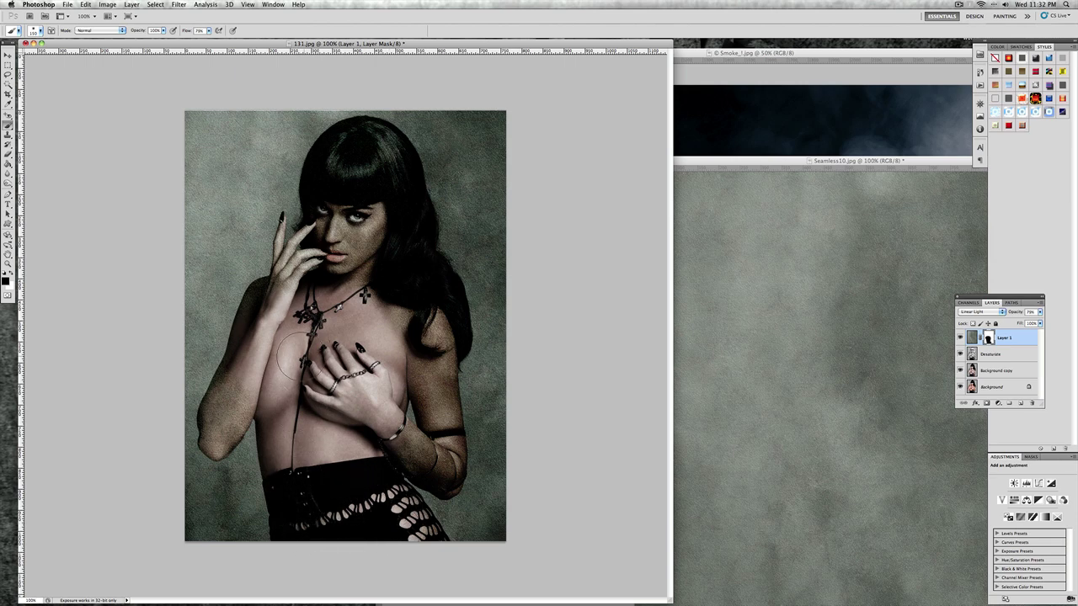
mouse_move(297, 354)
left_mouse_down()
mouse_move(278, 375)
mouse_move(262, 293)
mouse_move(258, 322)
mouse_move(273, 305)
mouse_move(263, 300)
mouse_move(305, 291)
mouse_move(312, 308)
mouse_move(299, 290)
mouse_move(289, 329)
mouse_move(358, 283)
mouse_move(365, 290)
mouse_move(363, 253)
mouse_move(346, 240)
mouse_move(358, 190)
mouse_move(345, 162)
mouse_move(366, 157)
mouse_move(394, 315)
mouse_move(423, 358)
mouse_move(437, 347)
mouse_move(418, 352)
mouse_move(425, 324)
mouse_move(408, 221)
mouse_move(361, 143)
mouse_move(331, 173)
mouse_move(325, 263)
mouse_move(379, 282)
mouse_move(296, 319)
mouse_move(274, 372)
mouse_move(253, 376)
mouse_move(235, 401)
left_mouse_up()
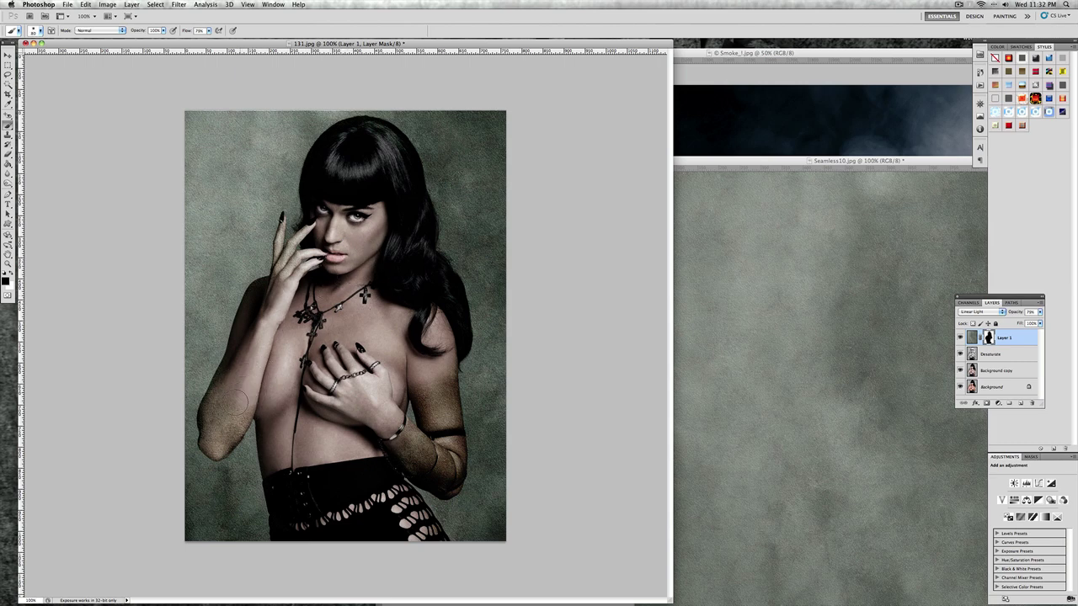
- Paint black on the texture layer's mask over both of the woman's arms, elbows and hands up to their edges
mouse_move(224, 377)
left_mouse_down()
mouse_move(249, 327)
mouse_move(226, 409)
left_mouse_up()
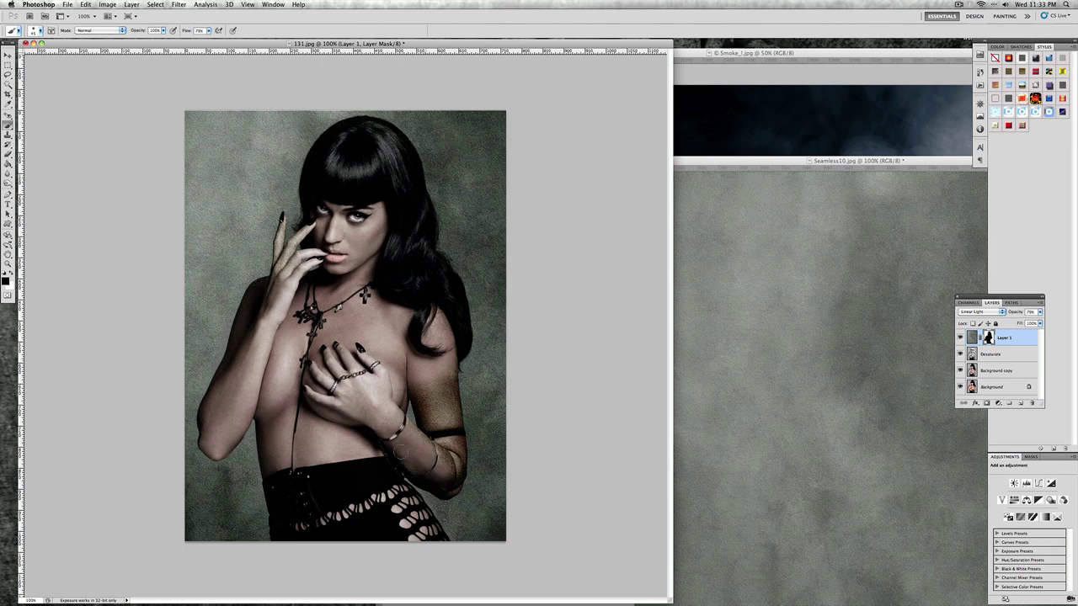
mouse_move(438, 486)
left_mouse_down()
mouse_move(451, 490)
mouse_move(455, 430)
mouse_move(438, 445)
mouse_move(438, 389)
mouse_move(430, 404)
mouse_move(419, 396)
mouse_move(446, 396)
mouse_move(444, 377)
mouse_move(457, 381)
mouse_move(442, 401)
mouse_move(449, 389)
mouse_move(453, 414)
mouse_move(462, 409)
left_mouse_up()
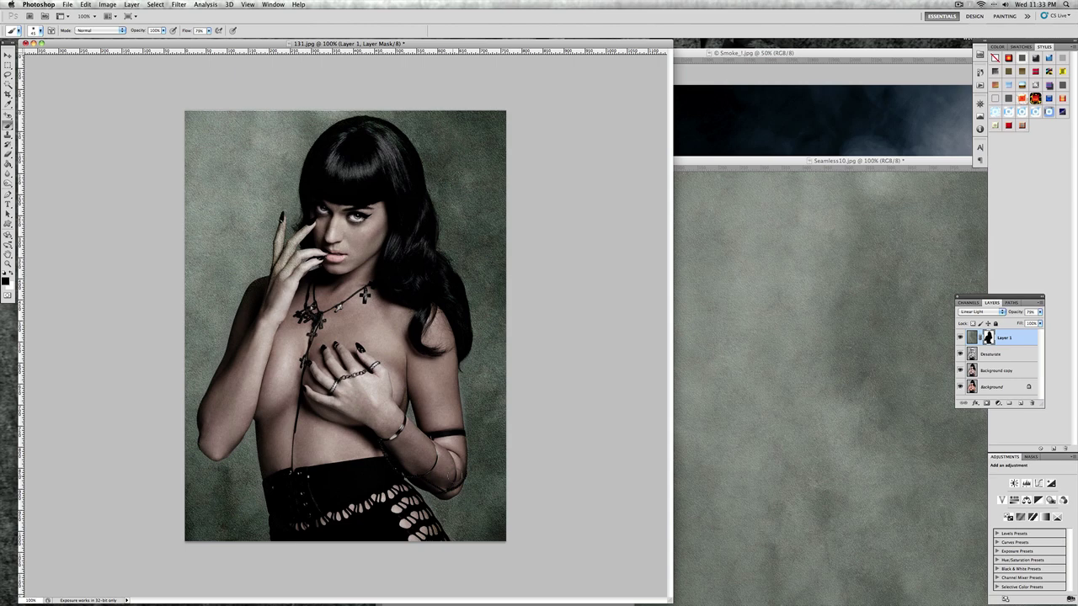
left_click_drag(465, 473, 450, 485)
left_click_drag(463, 404, 476, 411)
key("x")
key("x")
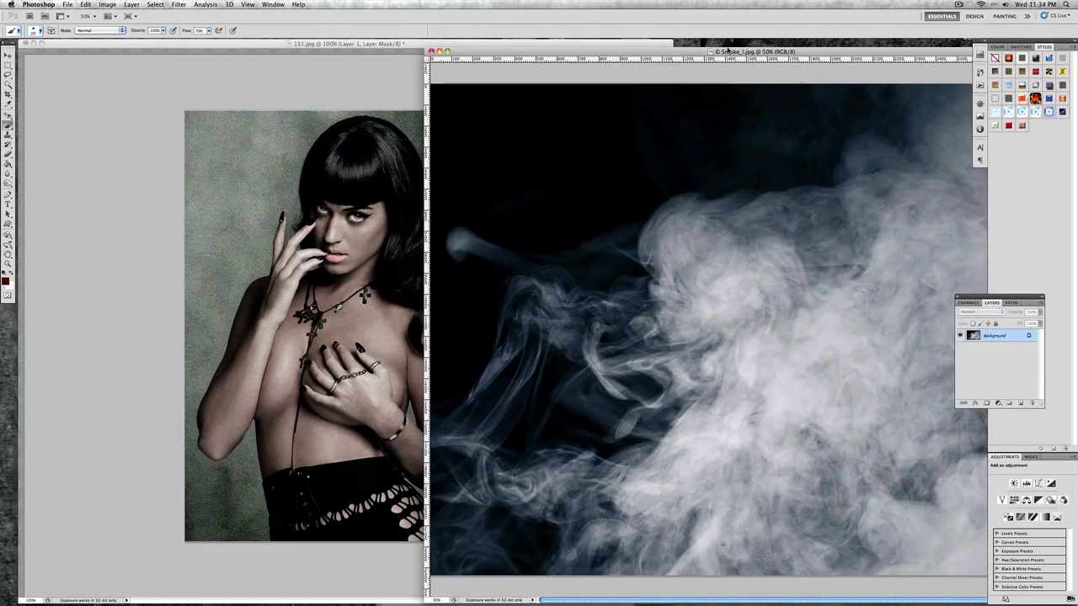
- Copy the Smoke_I.jpg image into 131.jpg as a new top layer
left_click(725, 53)
left_click(7, 55)
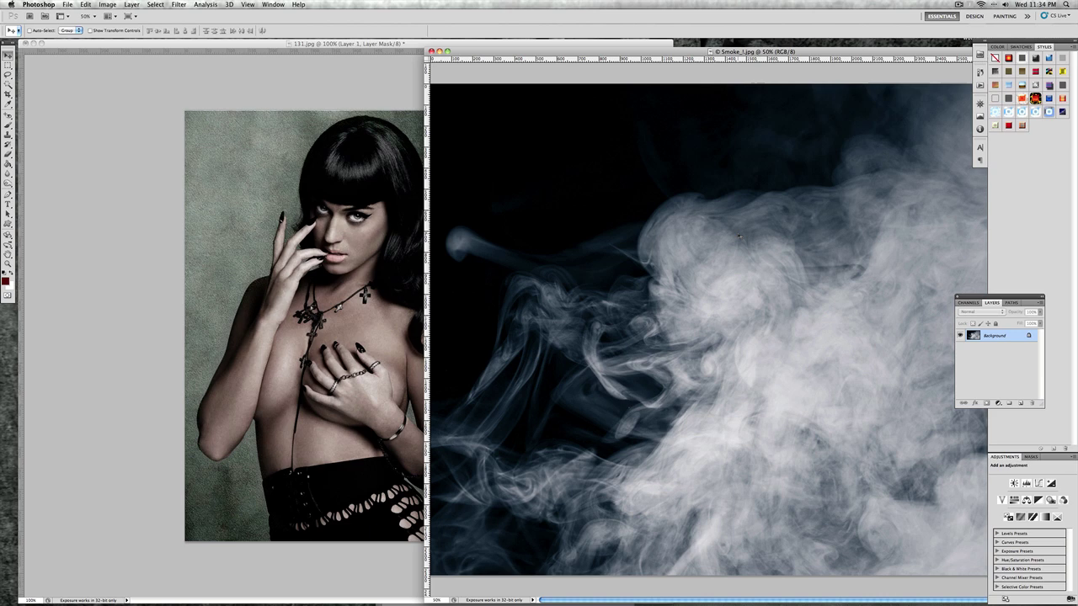
left_click_drag(739, 238, 353, 252)
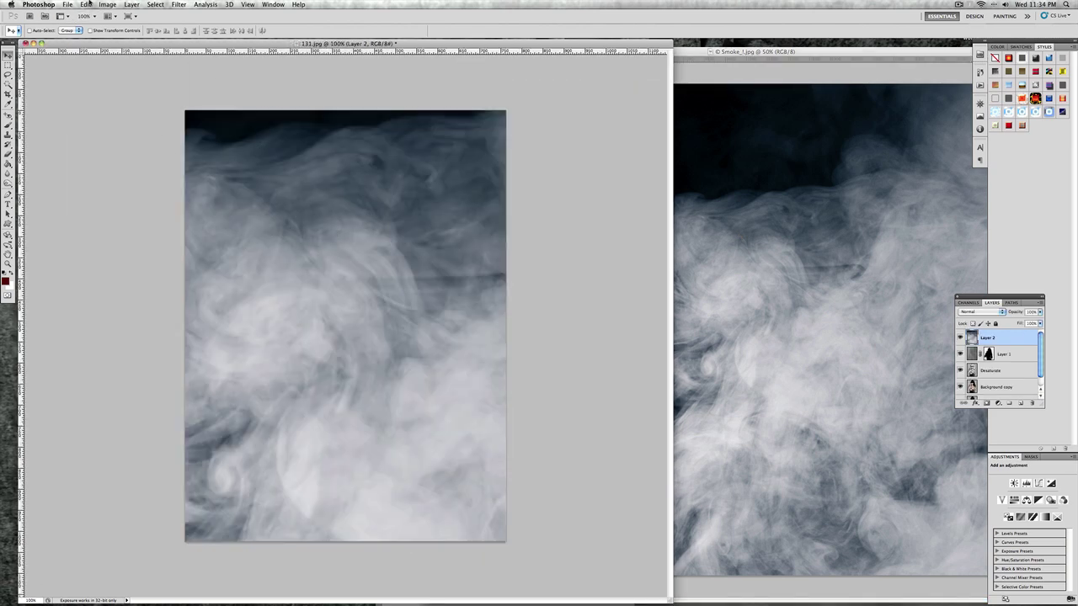
- Free-transform the smoke layer to about 45% width and 49% height and position it to cover the whole photo
left_click(85, 4)
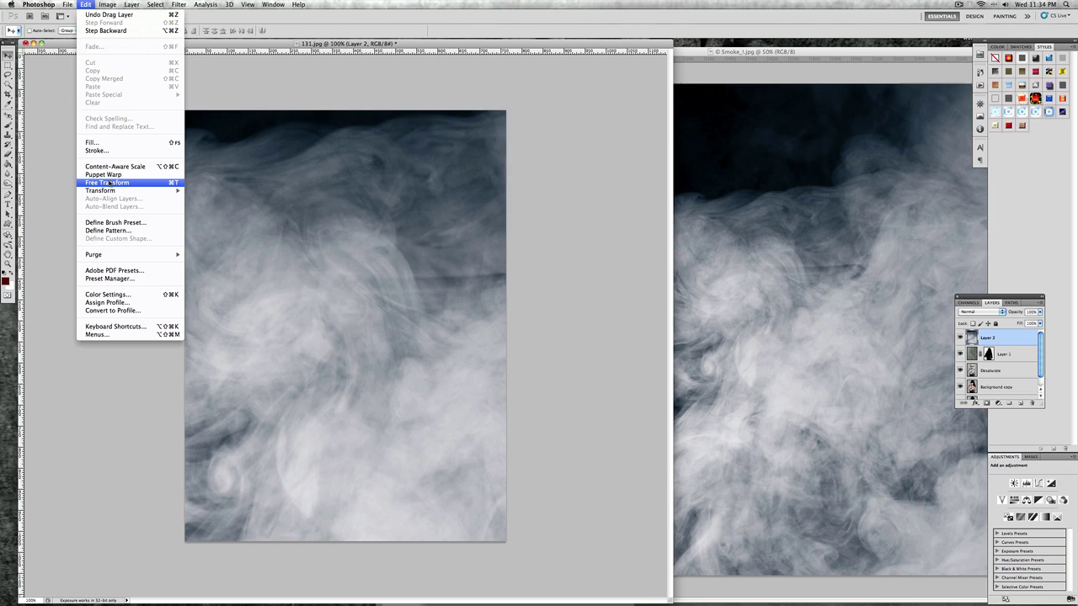
left_click(110, 182)
left_click_drag(237, 141, 246, 173)
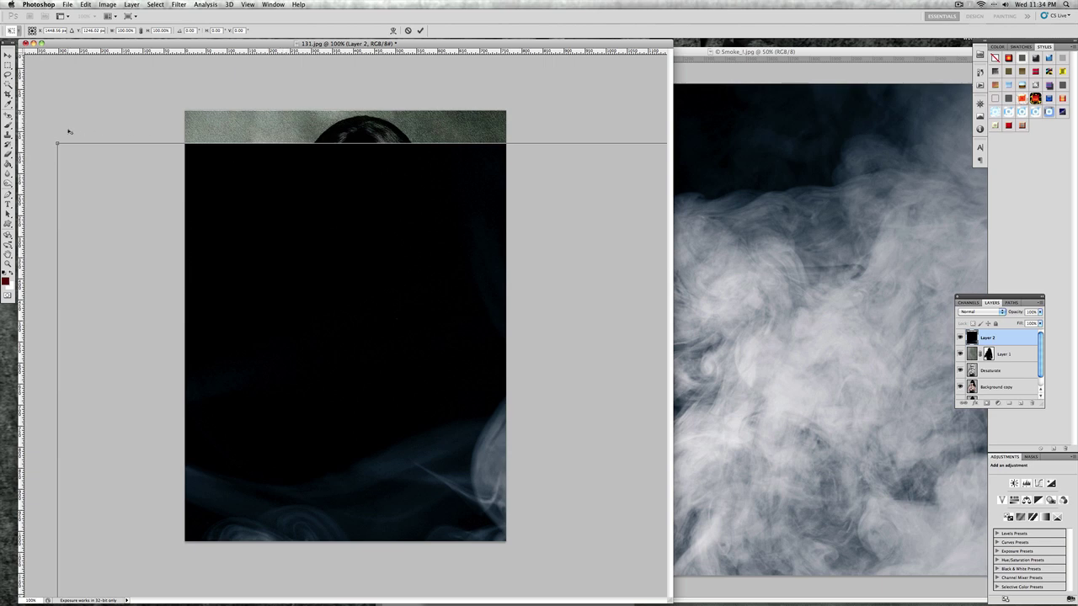
left_click_drag(59, 145, 152, 161)
key("ctrl+z")
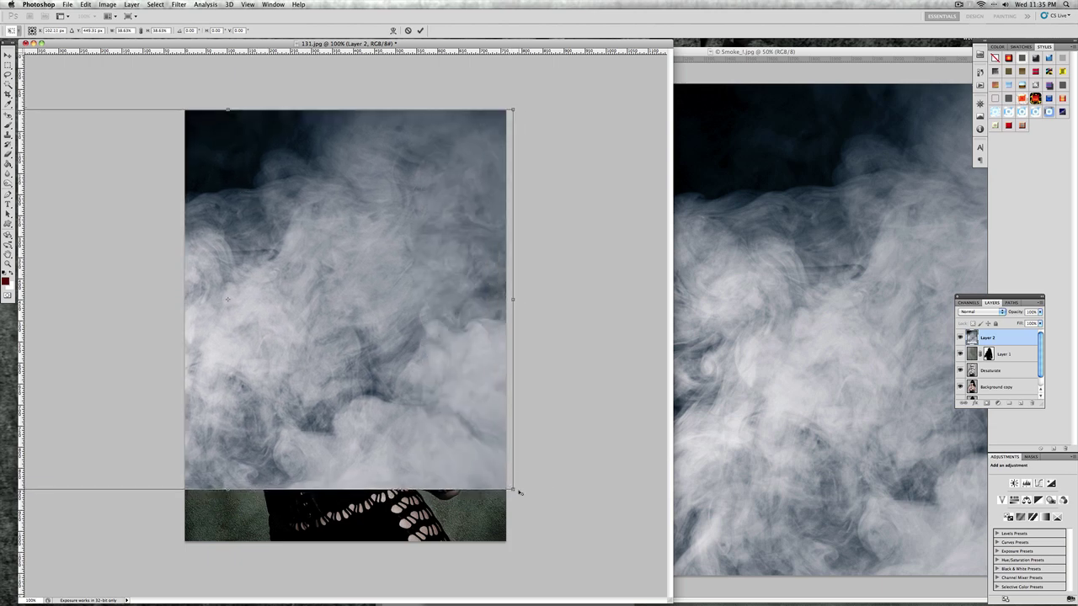
left_click_drag(513, 490, 581, 535)
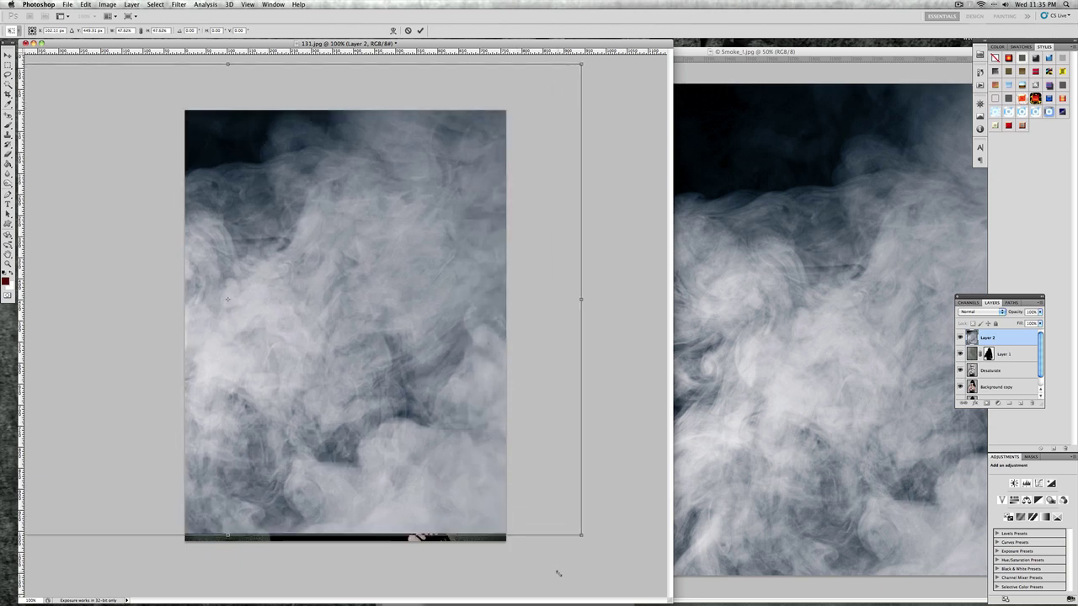
left_click_drag(558, 574, 538, 558)
left_click_drag(418, 388, 424, 435)
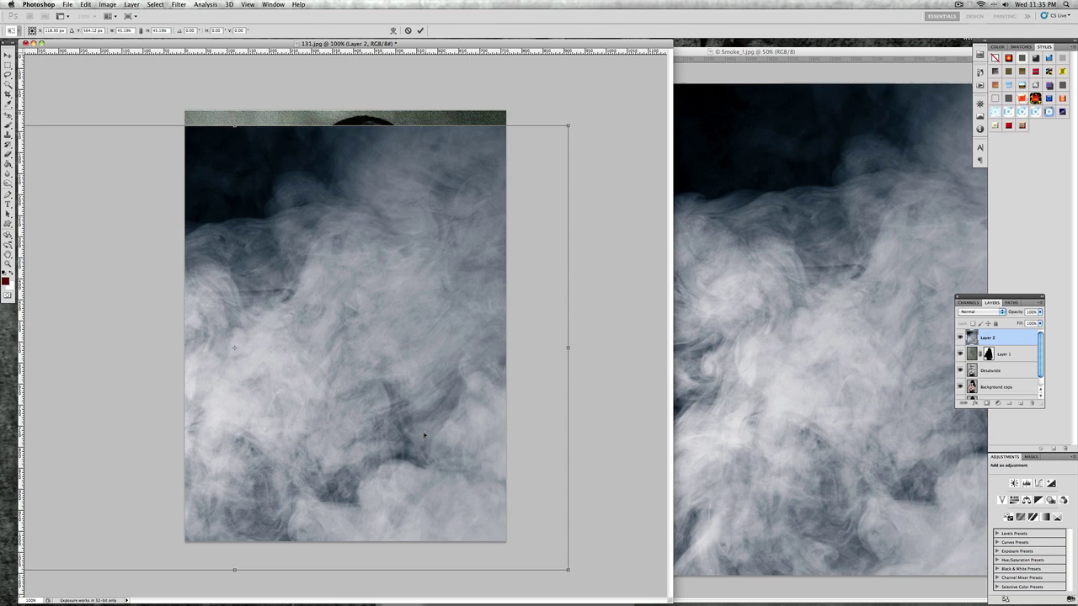
left_click_drag(234, 125, 230, 107)
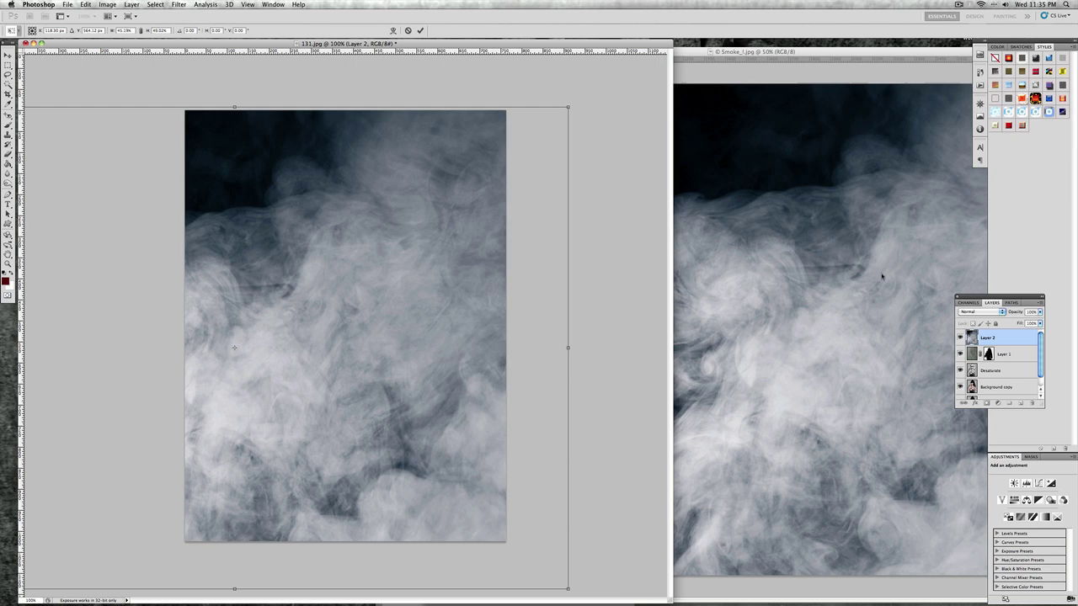
key("Return")
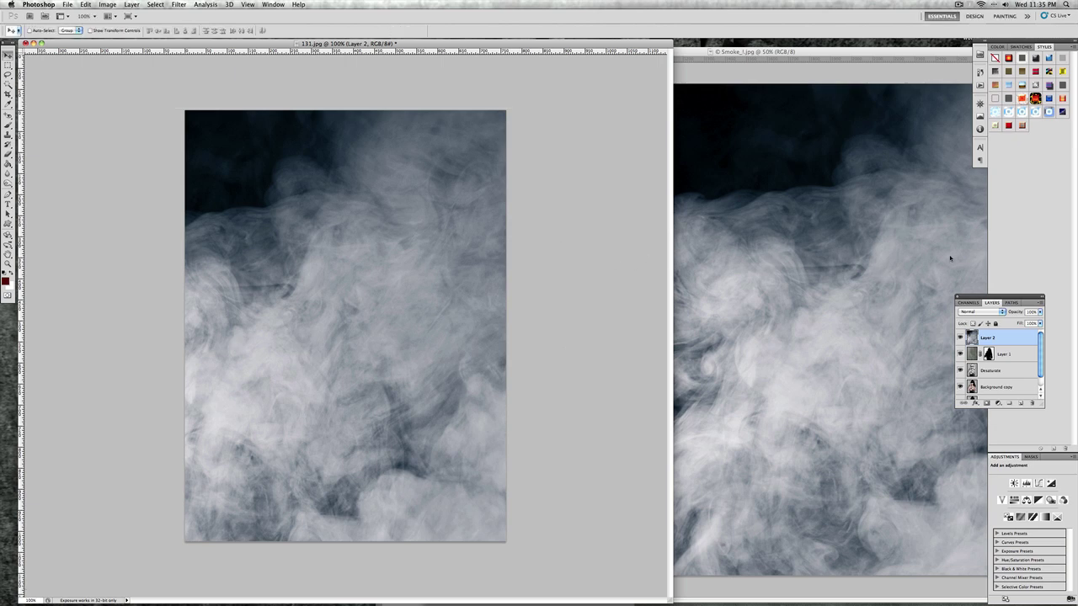
- Try the Lighten, Screen, Overlay, Hard Light, Soft Light, Vivid Light and Saturation blend modes on the smoke layer
left_click(1002, 312)
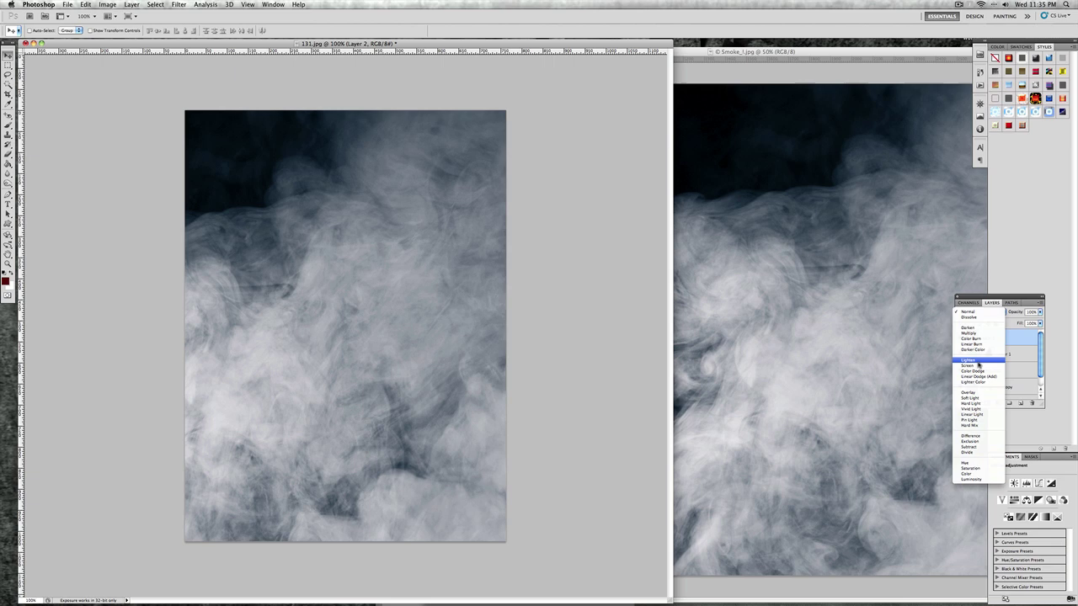
left_click(980, 362)
left_click(992, 312)
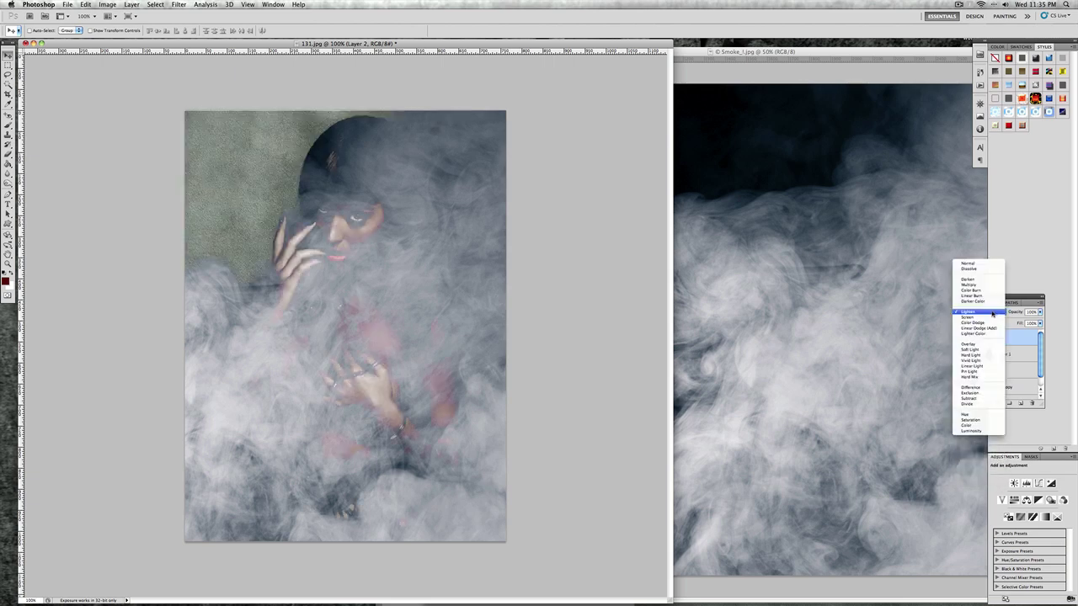
left_click(993, 321)
left_click(991, 313)
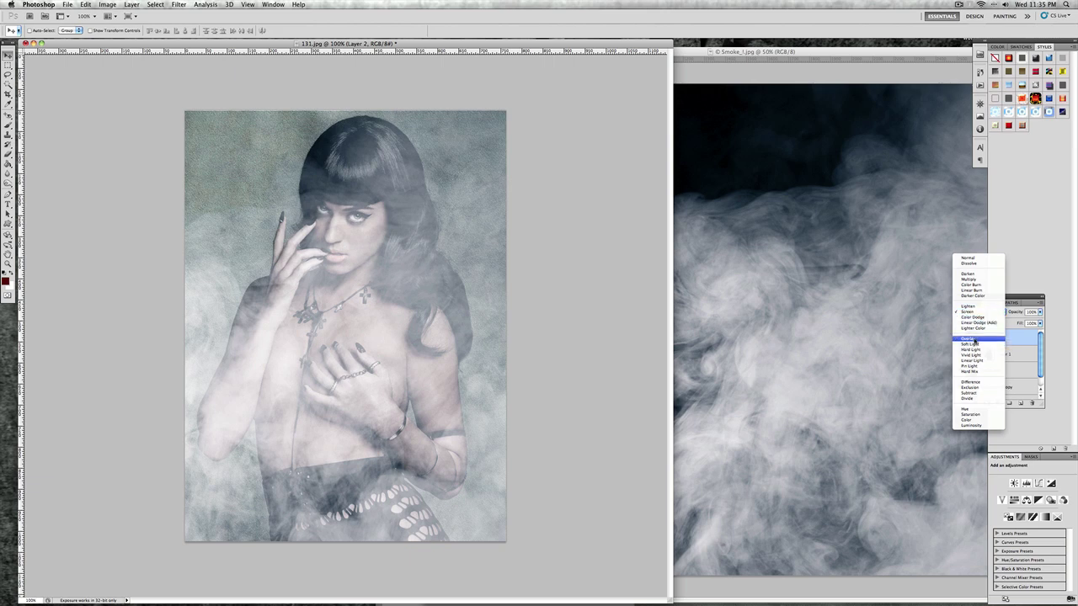
left_click(968, 338)
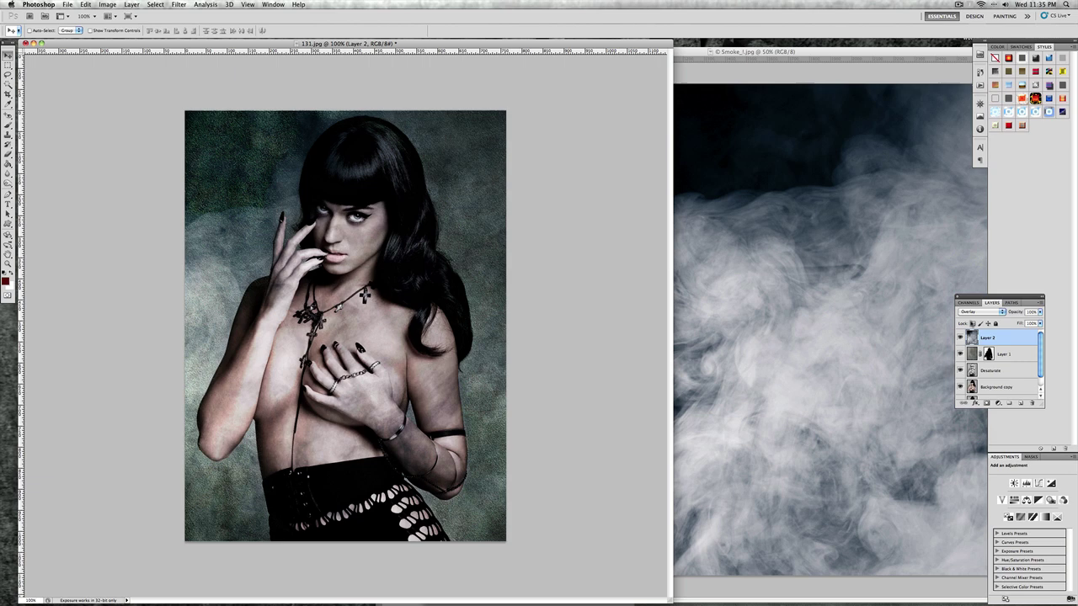
left_click(981, 313)
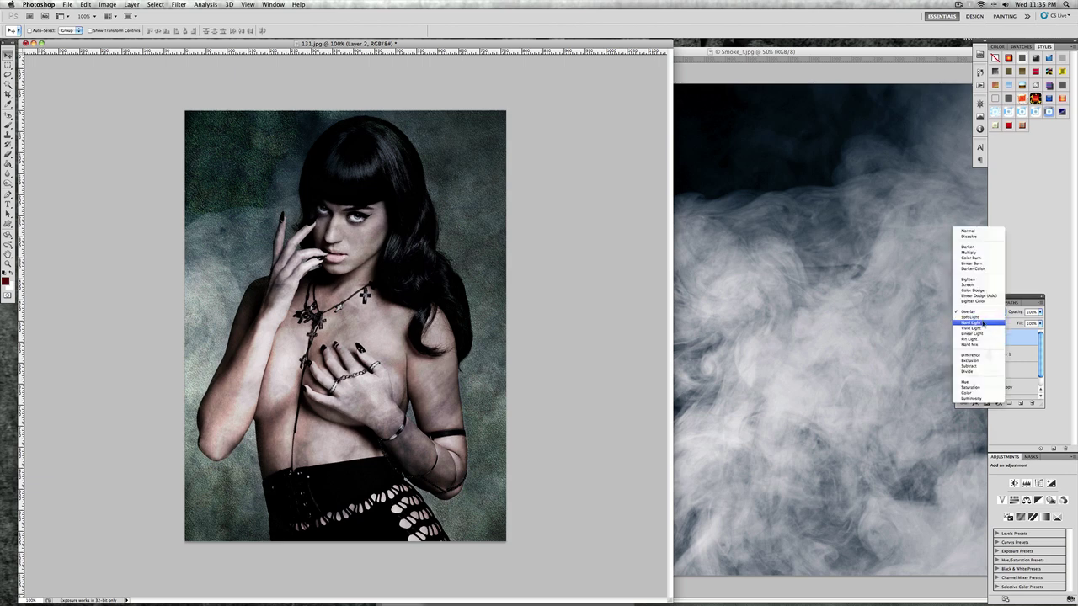
left_click(982, 323)
left_click(982, 313)
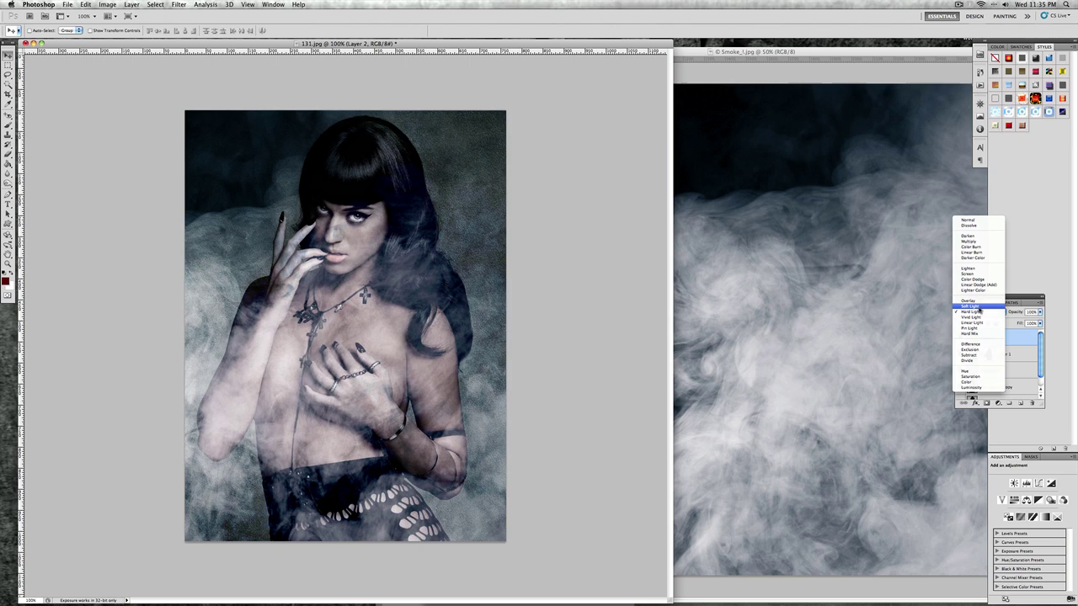
left_click(981, 307)
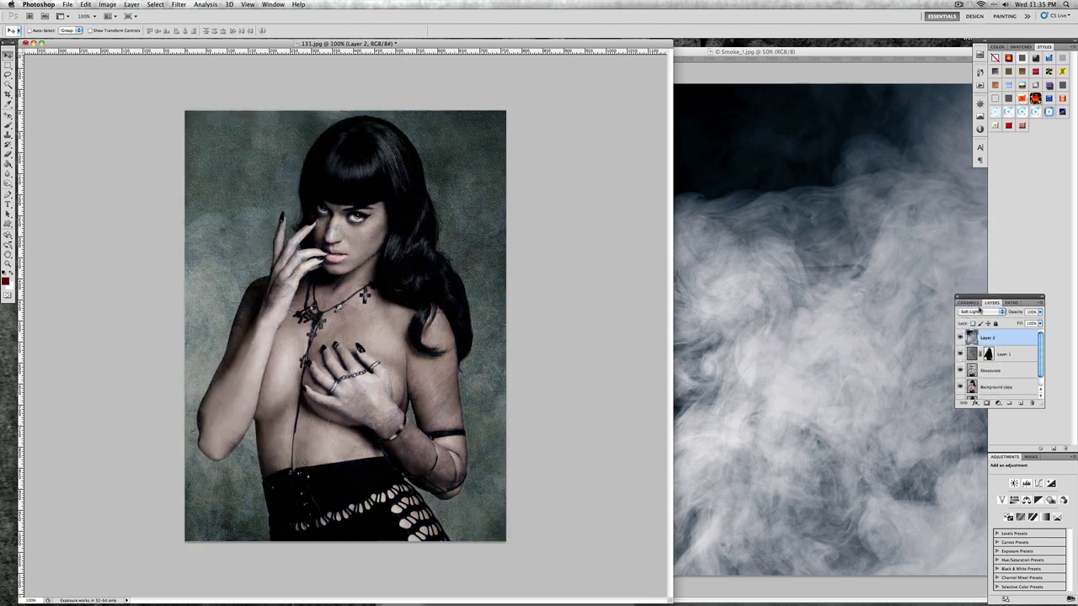
left_click(978, 309)
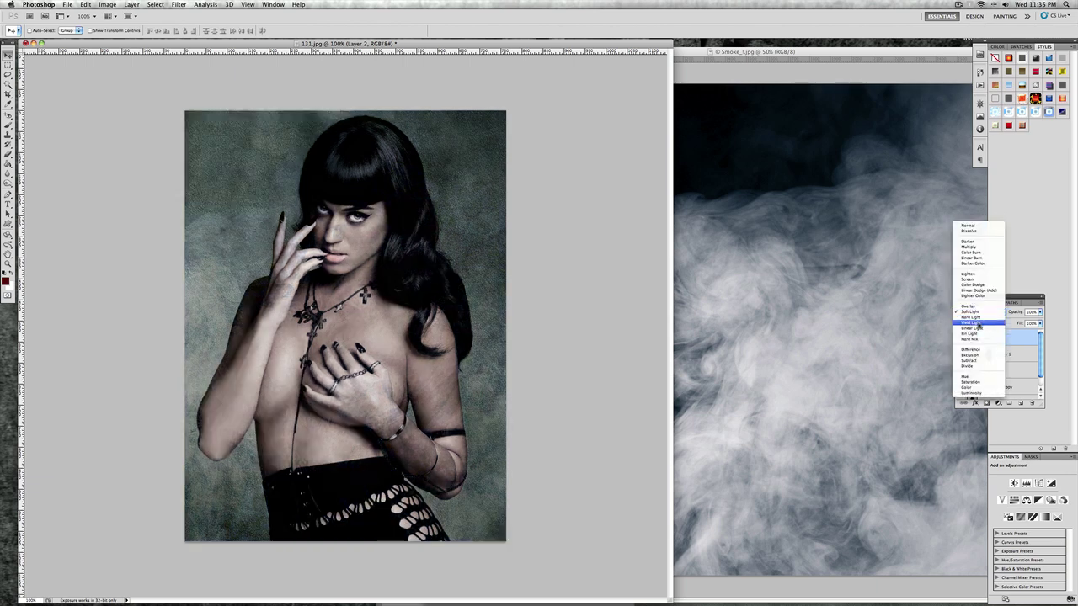
left_click(980, 324)
left_click(983, 312)
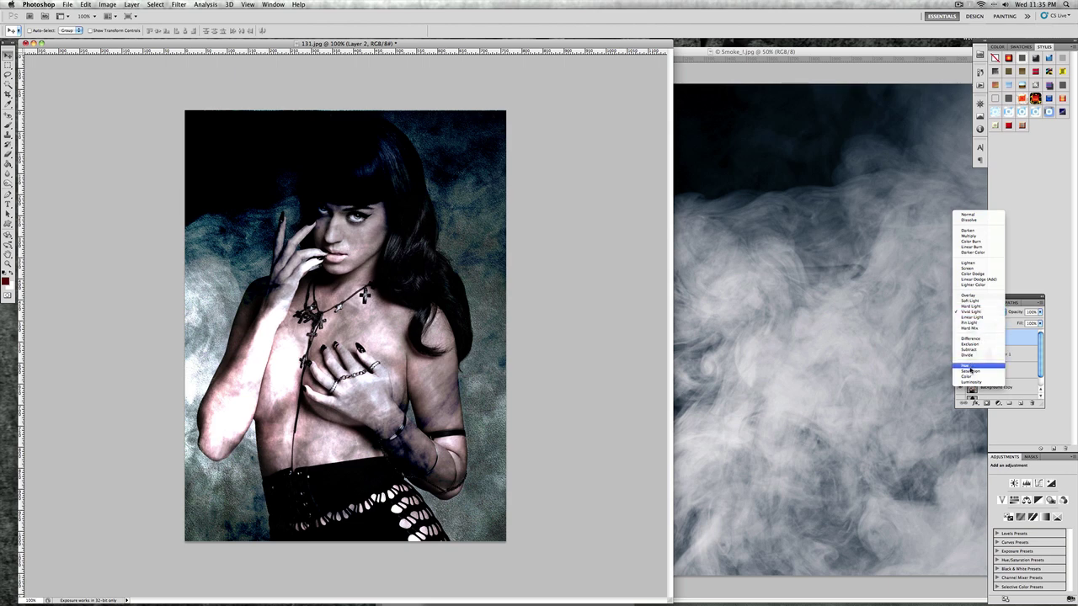
left_click(974, 371)
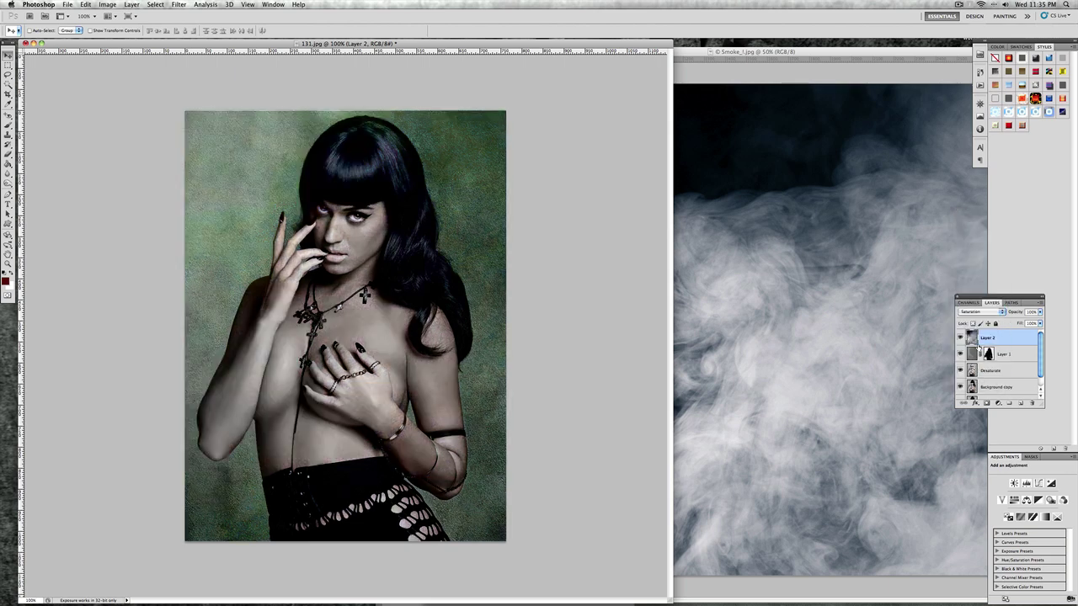
- Set the smoke layer's blend mode to Hard Light and shift the smoke upward and to the right over the photo
left_click(981, 310)
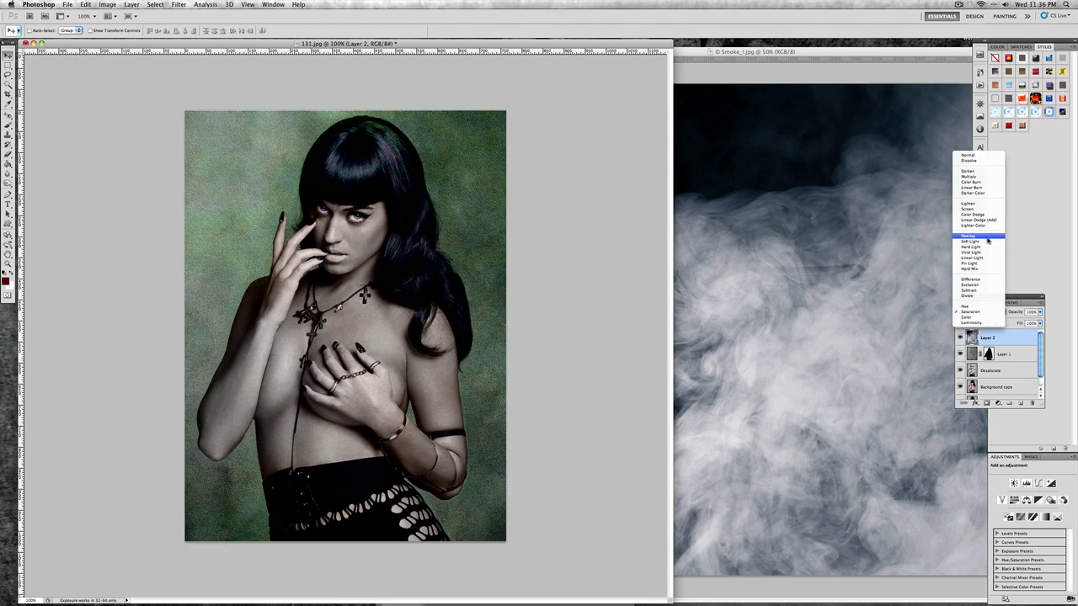
left_click(982, 248)
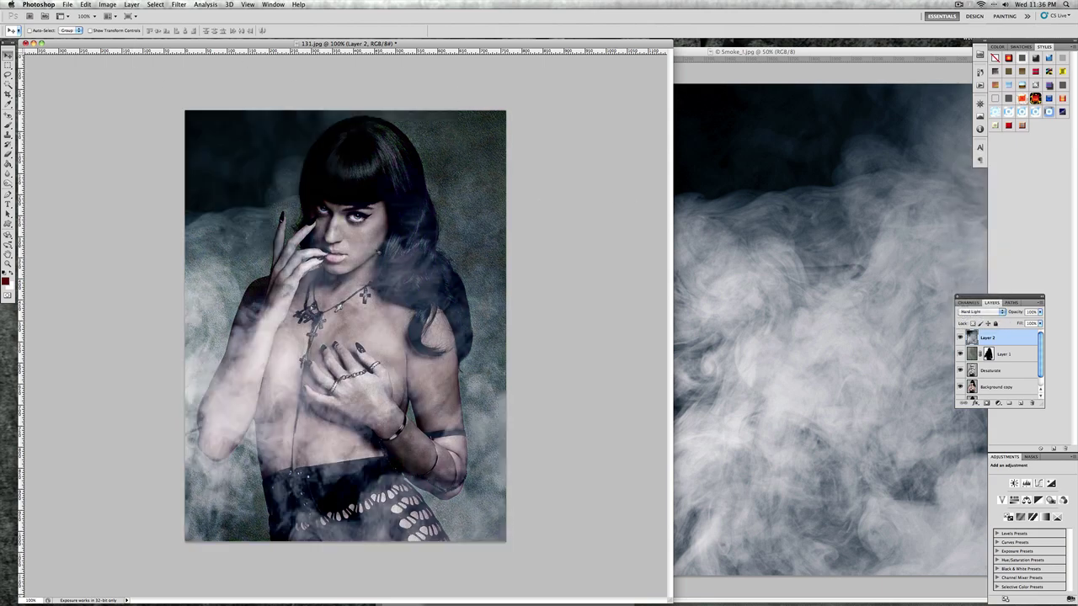
left_click_drag(362, 252, 402, 210)
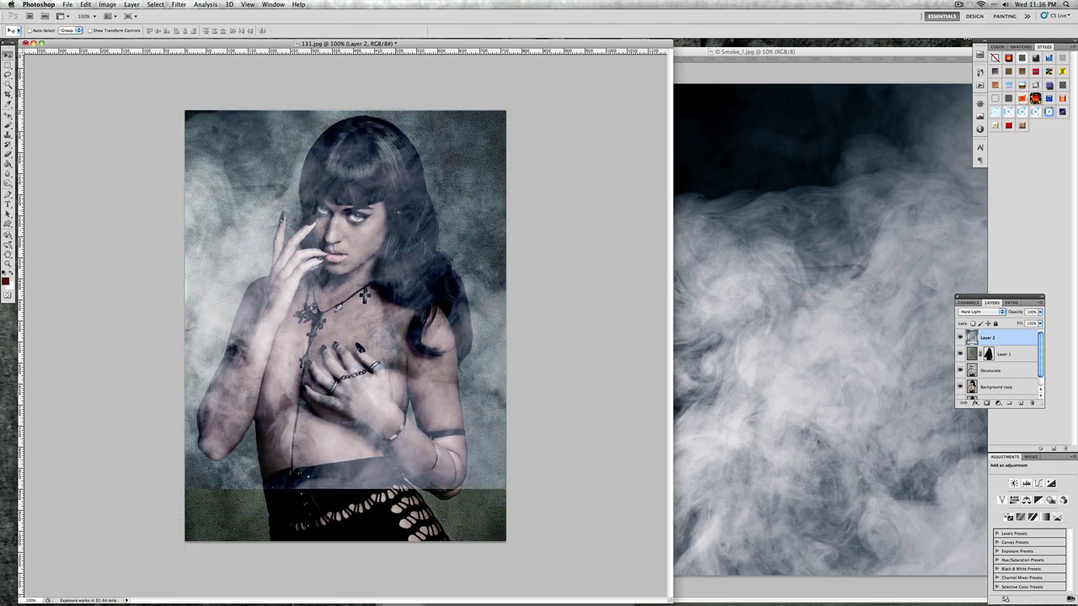
- Free-transform the smoke layer, stretching its lower edge down past the bottom of the photo
left_click(87, 5)
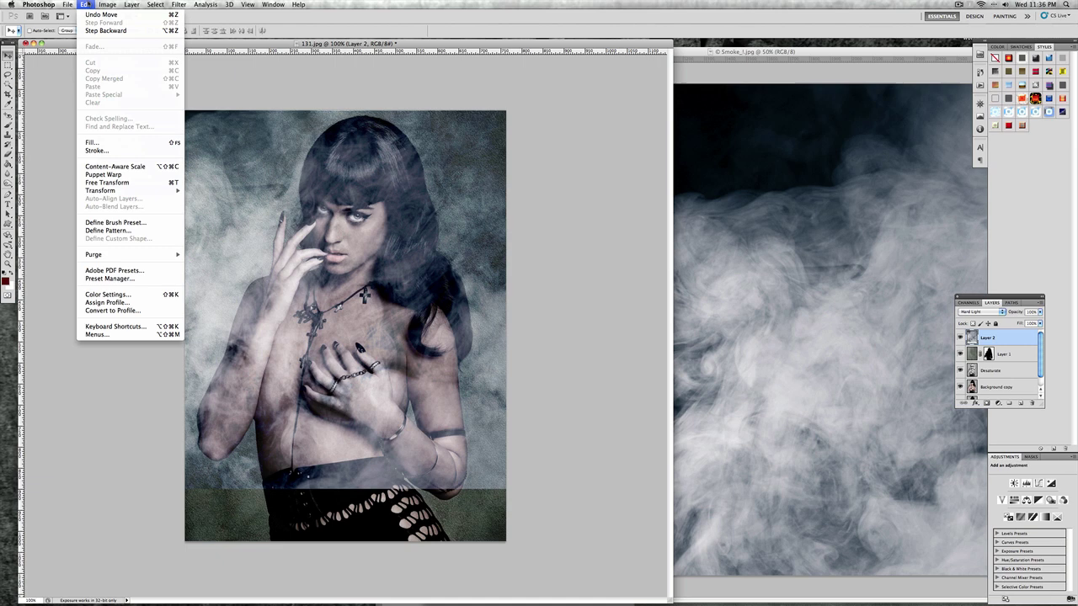
mouse_move(132, 191)
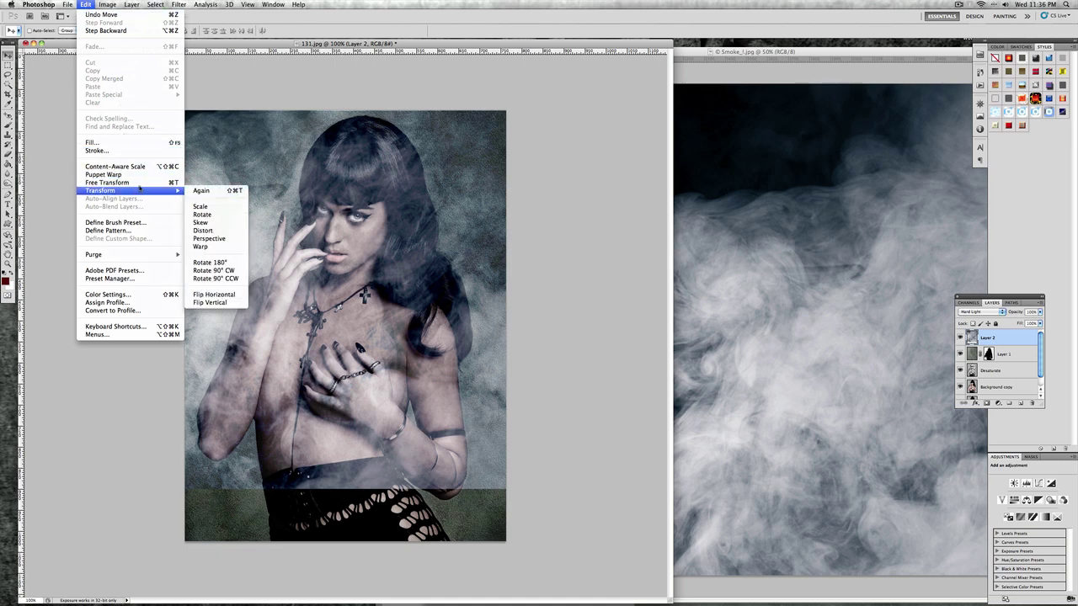
left_click(155, 186)
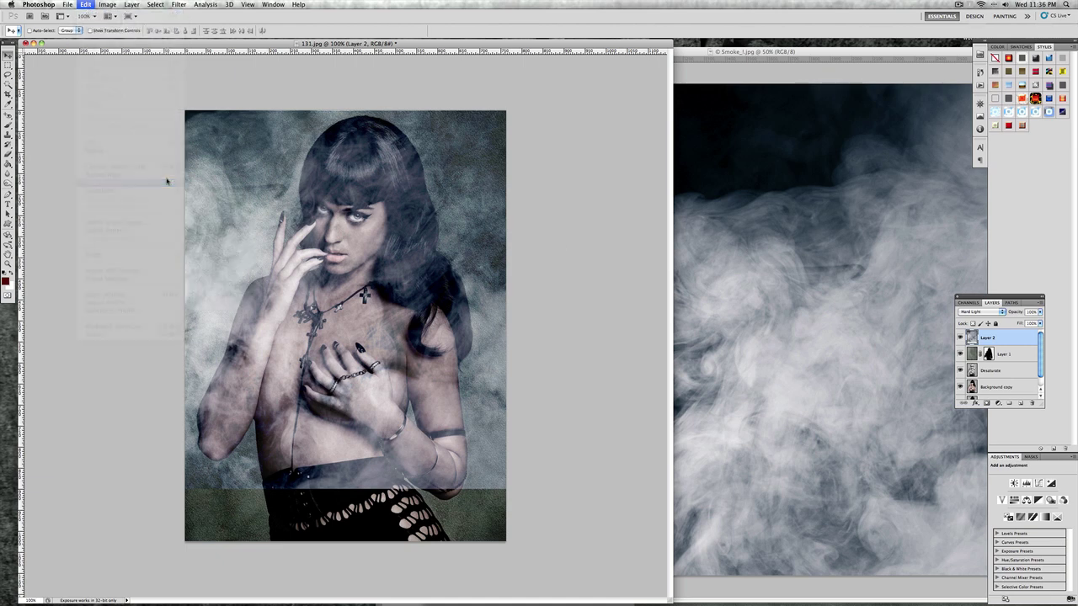
left_click_drag(228, 489, 230, 547)
left_click_drag(230, 553, 243, 560)
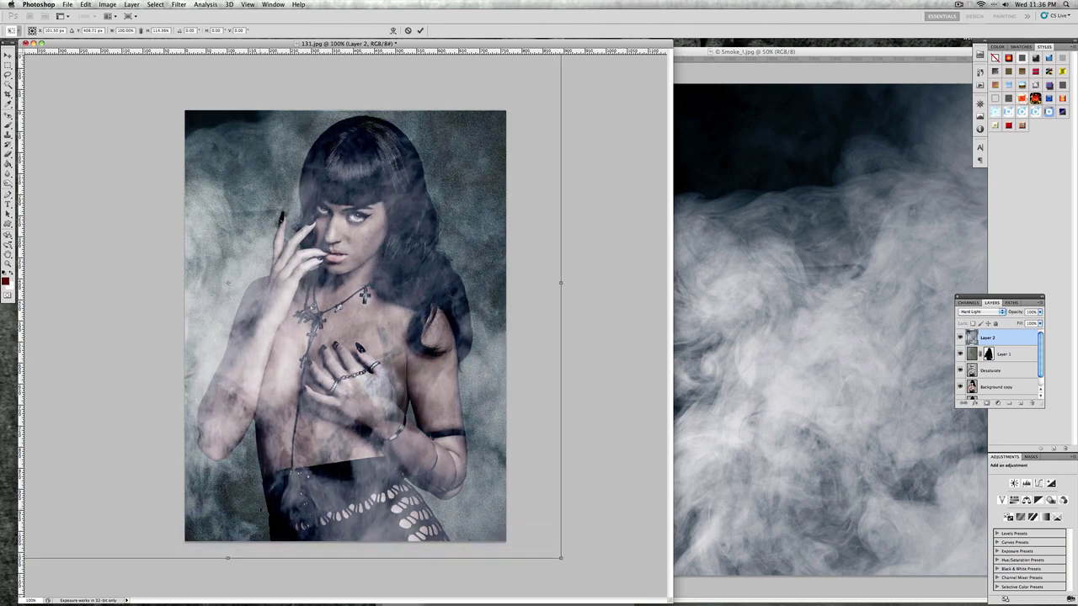
key("Return")
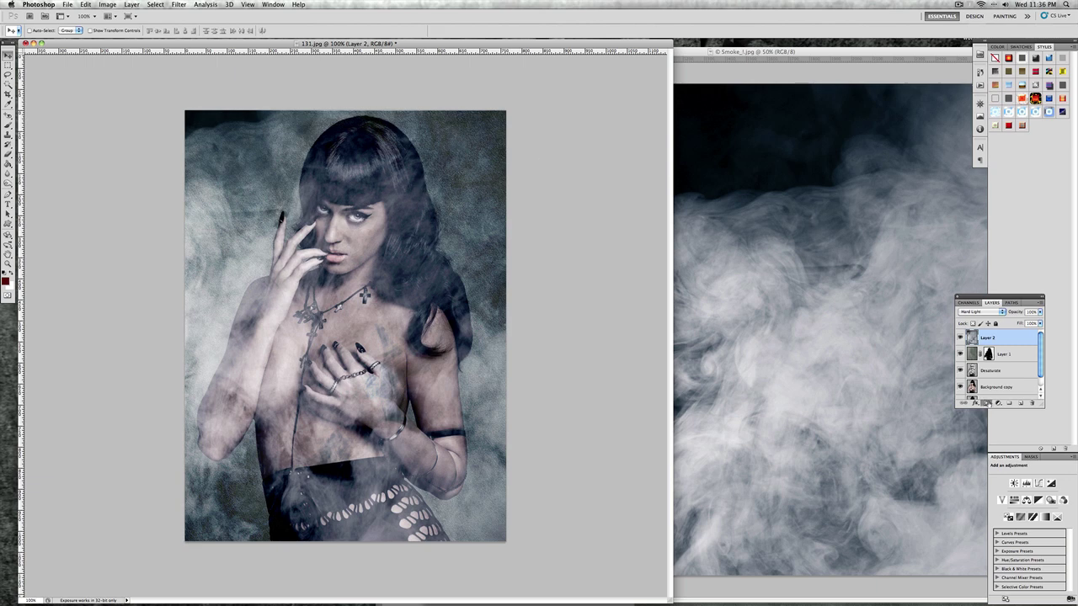
- Add a layer mask to the smoke layer and paint black over the woman's face, torso and skirt
left_click(987, 402)
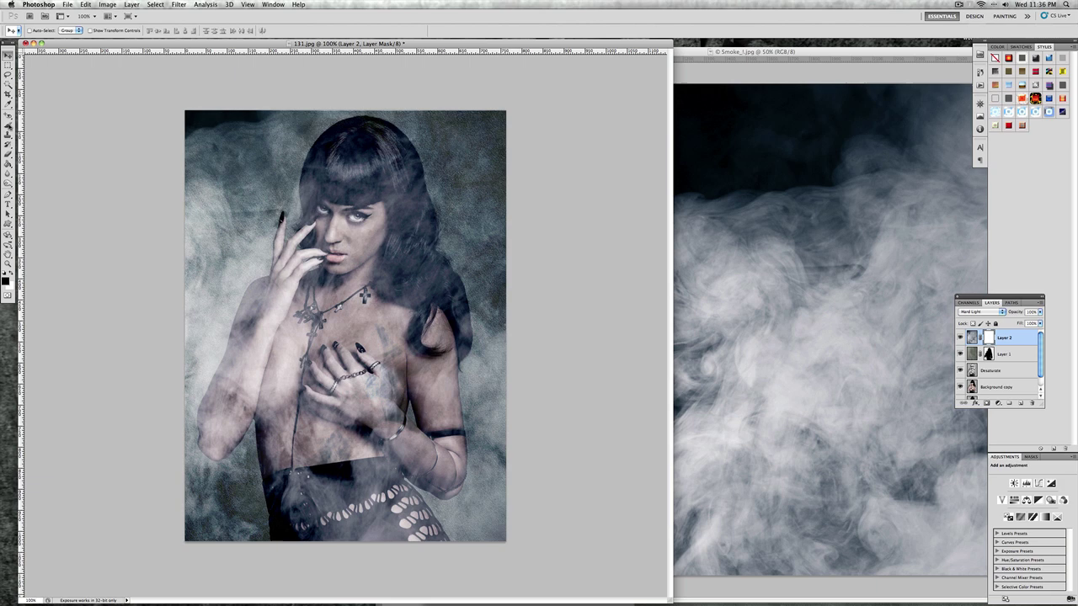
left_click(9, 124)
key("Escape")
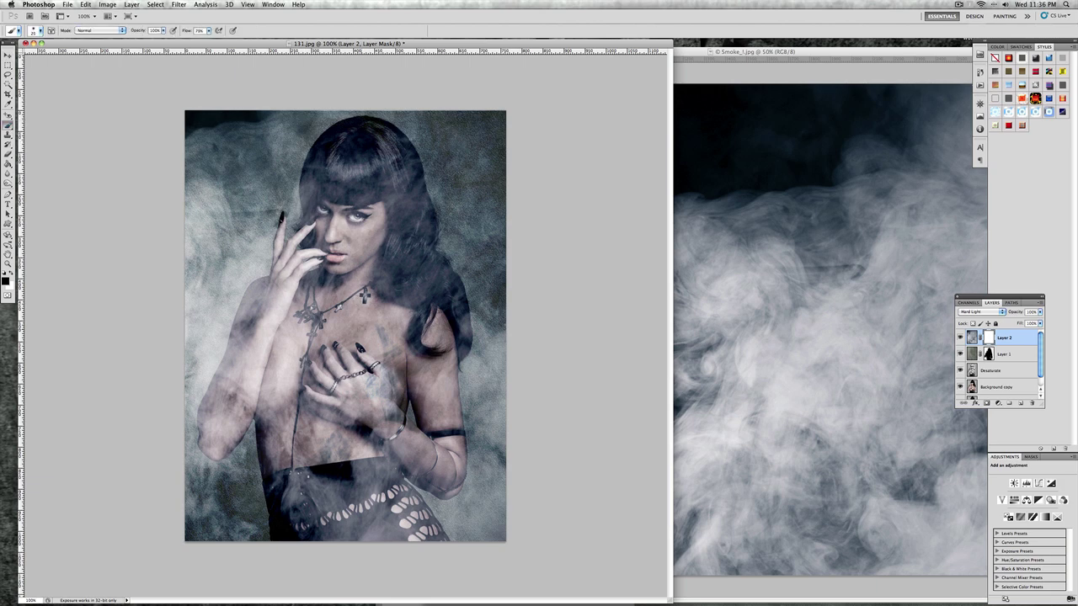
mouse_move(335, 330)
left_mouse_down()
mouse_move(333, 429)
mouse_move(366, 345)
mouse_move(377, 397)
mouse_move(390, 358)
mouse_move(357, 463)
mouse_move(385, 546)
mouse_move(298, 472)
mouse_move(288, 497)
mouse_move(313, 444)
mouse_move(311, 349)
mouse_move(275, 413)
mouse_move(273, 400)
mouse_move(284, 455)
mouse_move(294, 352)
mouse_move(264, 317)
mouse_move(256, 341)
mouse_move(258, 320)
mouse_move(252, 330)
mouse_move(269, 292)
mouse_move(269, 308)
mouse_move(296, 292)
mouse_move(278, 293)
mouse_move(348, 267)
mouse_move(347, 300)
mouse_move(365, 309)
mouse_move(357, 325)
mouse_move(388, 311)
mouse_move(372, 245)
mouse_move(343, 207)
mouse_move(332, 245)
mouse_move(326, 207)
mouse_move(315, 210)
mouse_move(326, 195)
mouse_move(318, 189)
mouse_move(322, 202)
mouse_move(341, 201)
mouse_move(332, 160)
mouse_move(322, 169)
mouse_move(392, 206)
mouse_move(388, 253)
left_mouse_up()
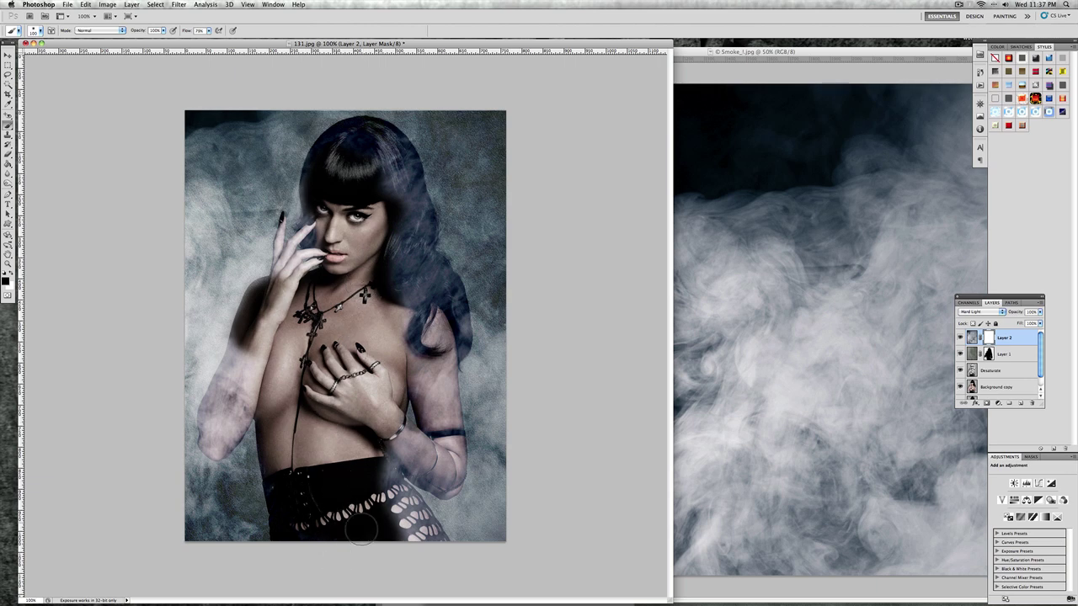
mouse_move(371, 530)
left_mouse_down()
mouse_move(429, 530)
mouse_move(413, 537)
mouse_move(414, 509)
mouse_move(375, 459)
mouse_move(356, 402)
mouse_move(417, 459)
left_mouse_up()
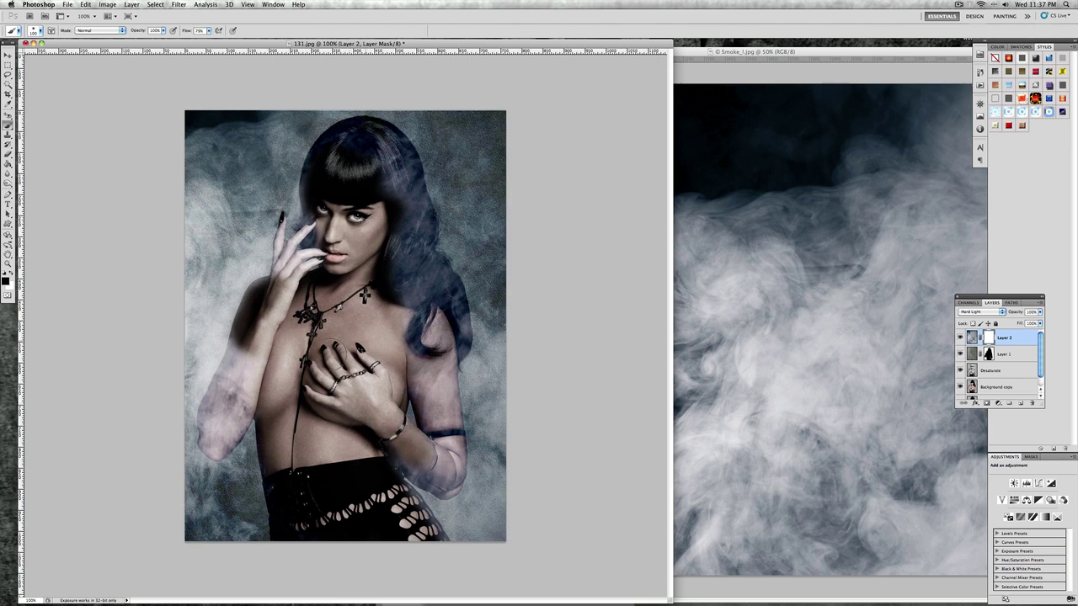
- Paint black on the smoke layer's mask over both arms, the raised hand and the rest of the hair
mouse_move(284, 352)
left_mouse_down()
mouse_move(253, 337)
mouse_move(240, 396)
mouse_move(227, 394)
mouse_move(261, 333)
mouse_move(314, 318)
mouse_move(295, 278)
mouse_move(275, 297)
mouse_move(263, 292)
mouse_move(264, 310)
mouse_move(312, 303)
mouse_move(358, 278)
mouse_move(393, 299)
mouse_move(403, 292)
mouse_move(390, 244)
mouse_move(401, 218)
mouse_move(383, 150)
mouse_move(402, 195)
mouse_move(400, 182)
mouse_move(368, 153)
mouse_move(389, 154)
mouse_move(384, 145)
mouse_move(420, 268)
mouse_move(407, 354)
mouse_move(352, 413)
mouse_move(335, 466)
mouse_move(295, 457)
mouse_move(299, 417)
mouse_move(249, 386)
mouse_move(219, 440)
mouse_move(206, 405)
mouse_move(229, 373)
mouse_move(245, 404)
mouse_move(230, 445)
mouse_move(212, 453)
mouse_move(202, 429)
mouse_move(230, 424)
left_mouse_up()
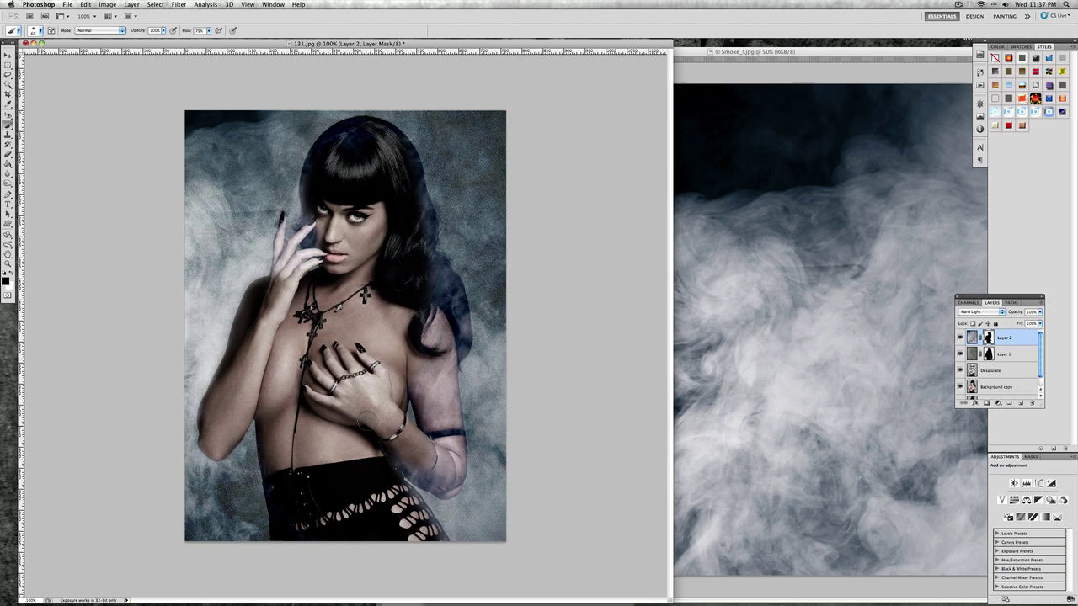
mouse_move(425, 460)
left_mouse_down()
mouse_move(423, 470)
mouse_move(437, 467)
mouse_move(412, 477)
mouse_move(411, 505)
mouse_move(431, 547)
mouse_move(442, 534)
left_mouse_up()
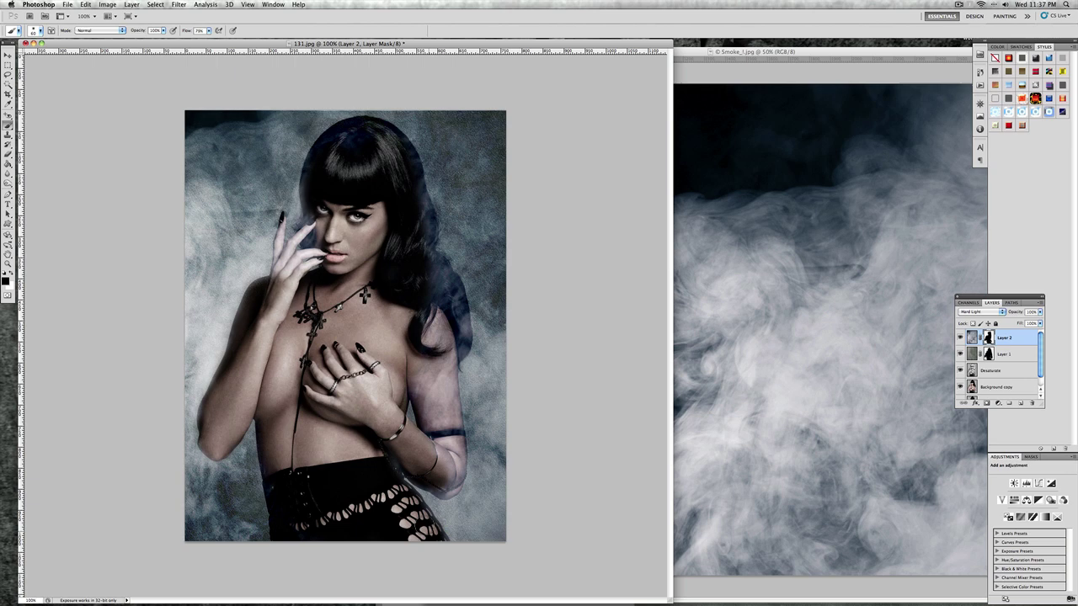
mouse_move(450, 481)
left_mouse_down()
mouse_move(442, 493)
mouse_move(454, 455)
mouse_move(448, 409)
mouse_move(428, 389)
mouse_move(443, 354)
mouse_move(448, 392)
mouse_move(447, 305)
mouse_move(463, 350)
mouse_move(465, 330)
mouse_move(465, 355)
mouse_move(447, 358)
mouse_move(446, 282)
mouse_move(414, 220)
mouse_move(431, 235)
mouse_move(414, 183)
mouse_move(418, 224)
mouse_move(413, 198)
left_mouse_up()
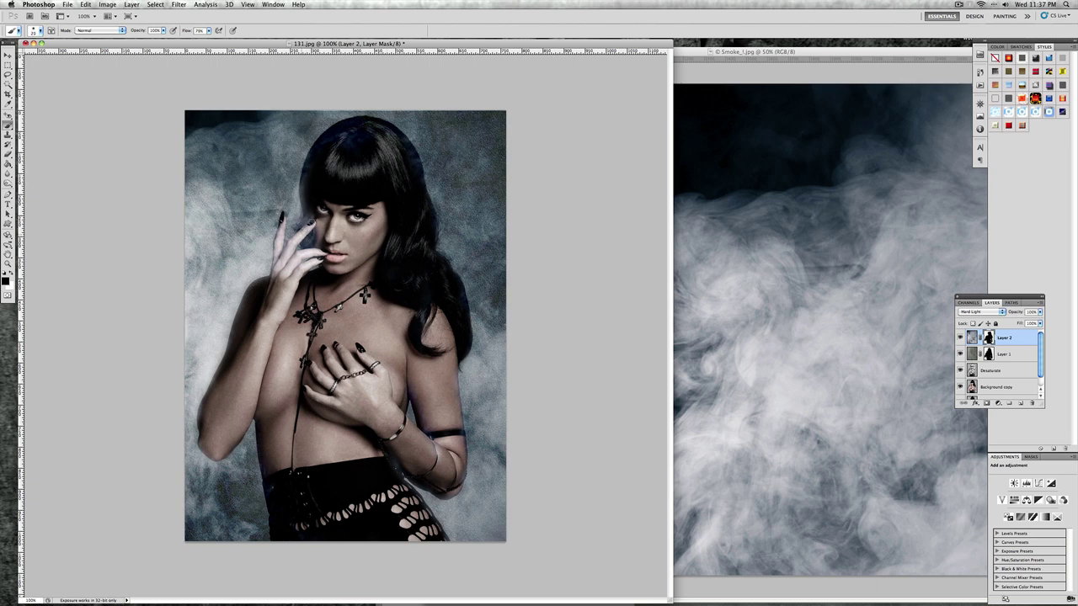
mouse_move(282, 262)
left_mouse_down()
mouse_move(281, 233)
mouse_move(298, 265)
mouse_move(320, 253)
mouse_move(306, 264)
mouse_move(306, 199)
mouse_move(326, 195)
left_mouse_up()
left_click_drag(345, 145, 351, 137)
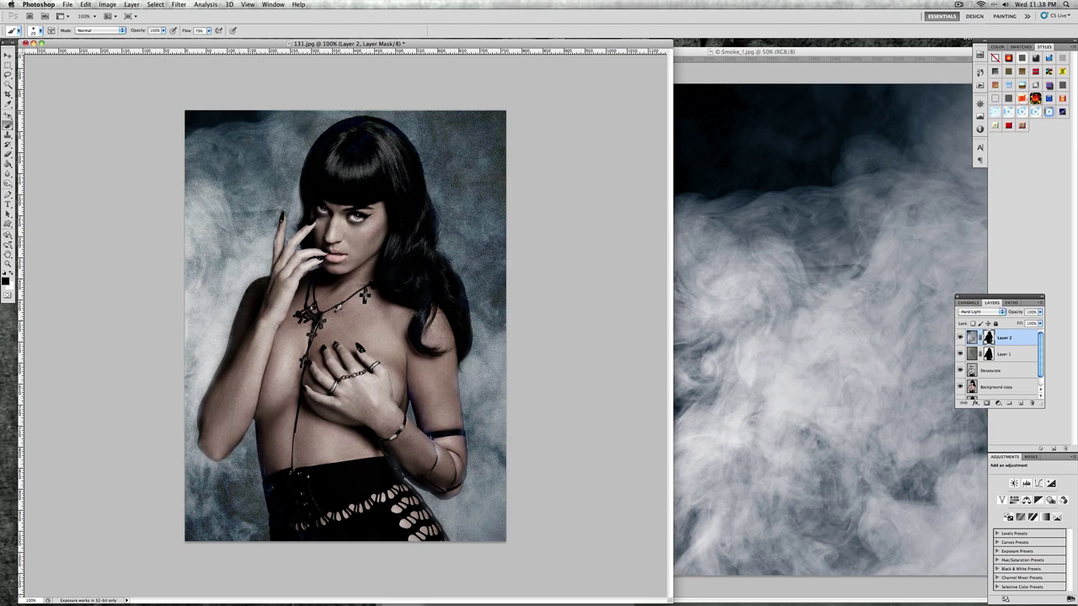
- Refine the smoke layer's mask with small brush strokes along the outer edges of both arms
left_click_drag(224, 360, 202, 387)
key("x")
key("x")
left_click_drag(208, 387, 200, 411)
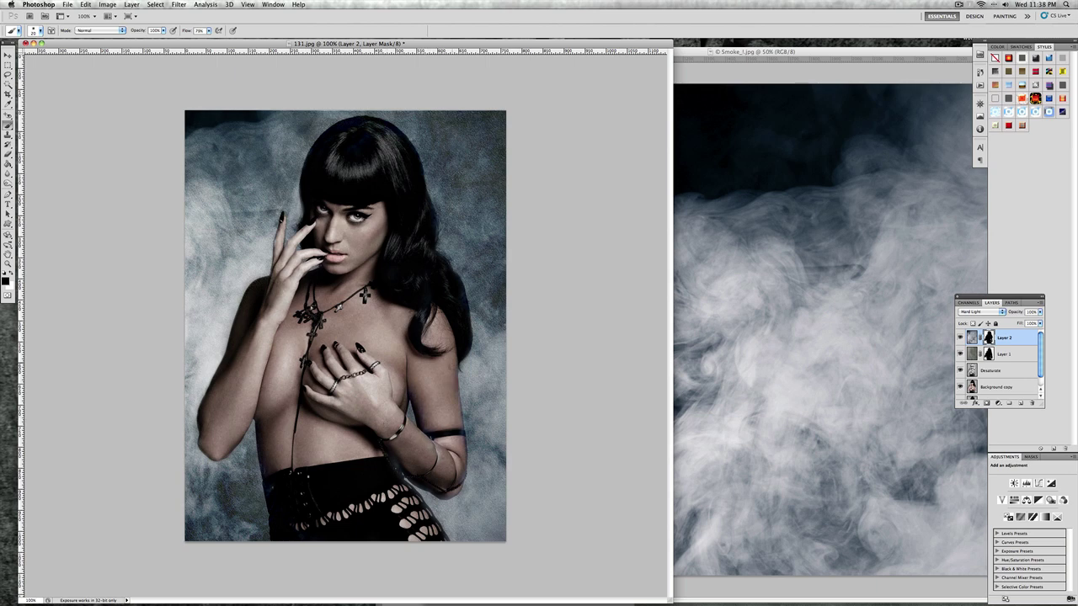
left_click_drag(458, 413, 460, 389)
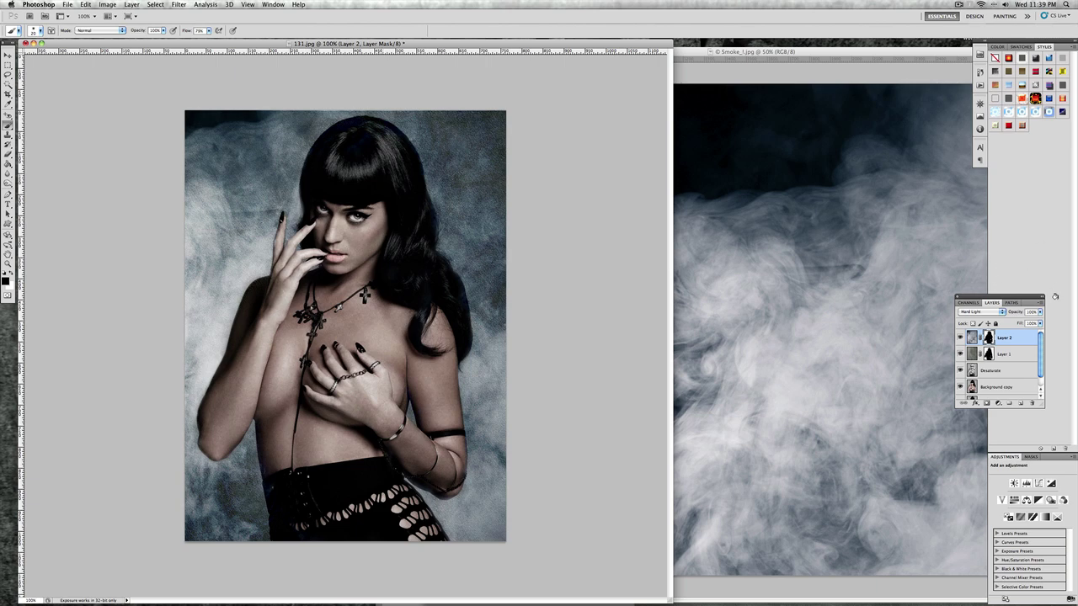
- Set the smoke layer's opacity to 82%
left_click(1040, 312)
left_click_drag(1041, 322, 1034, 323)
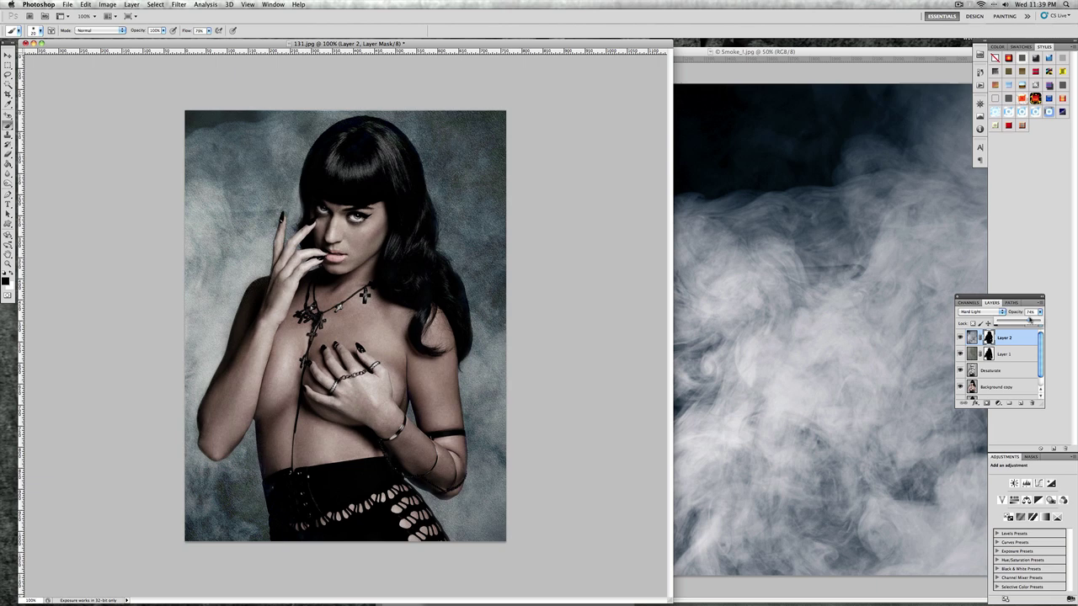
left_click_drag(1033, 319, 1028, 320)
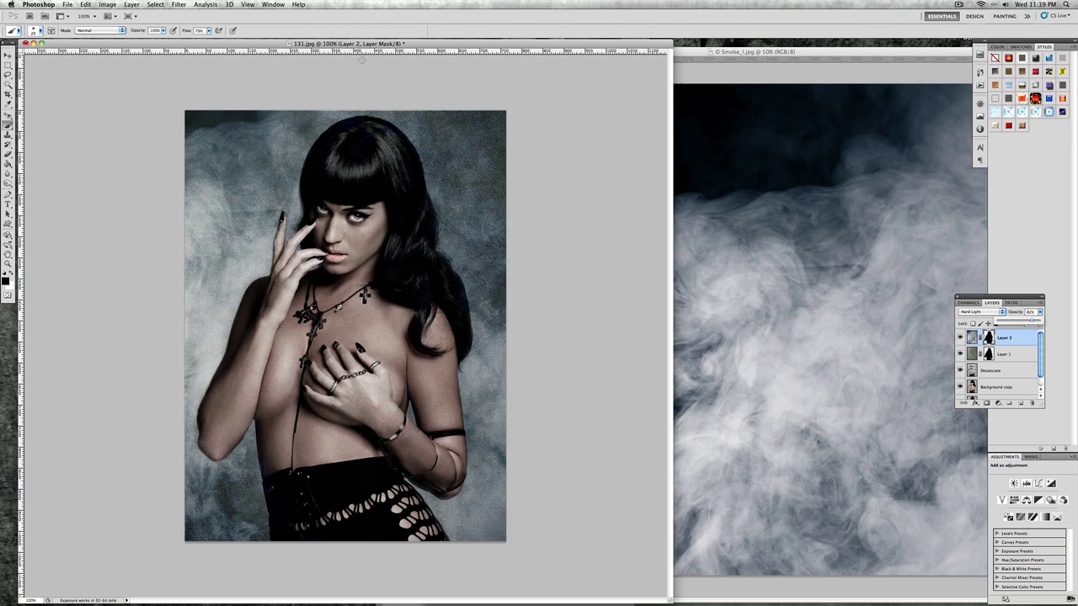
- Apply a Hue/Saturation adjustment to the smoke layer's image with hue +16 and saturation +13
left_click(973, 340)
left_click(973, 339)
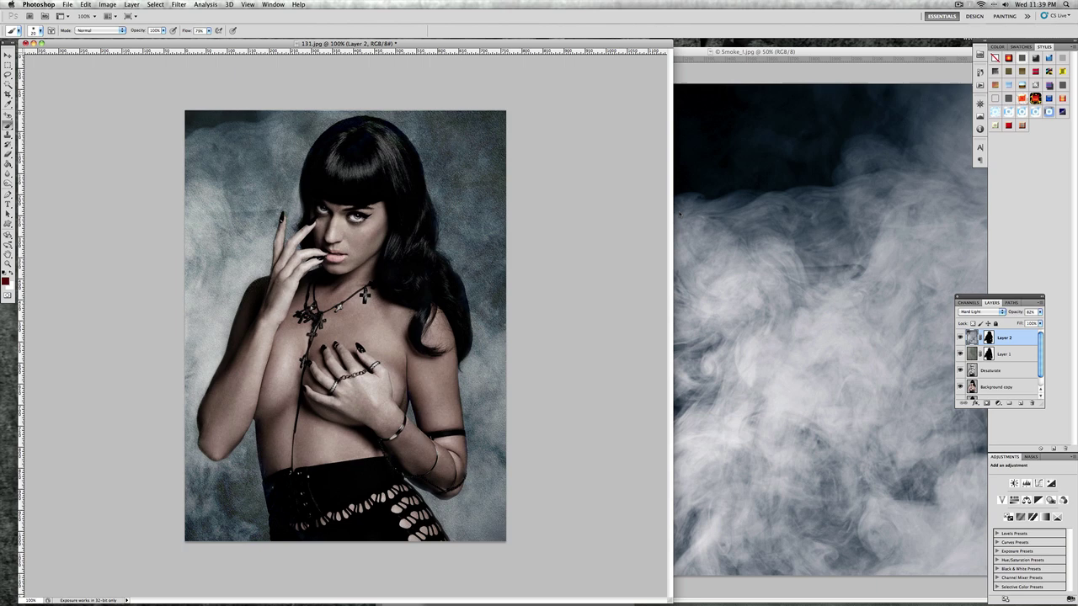
left_click(131, 4)
mouse_move(107, 4)
mouse_move(113, 35)
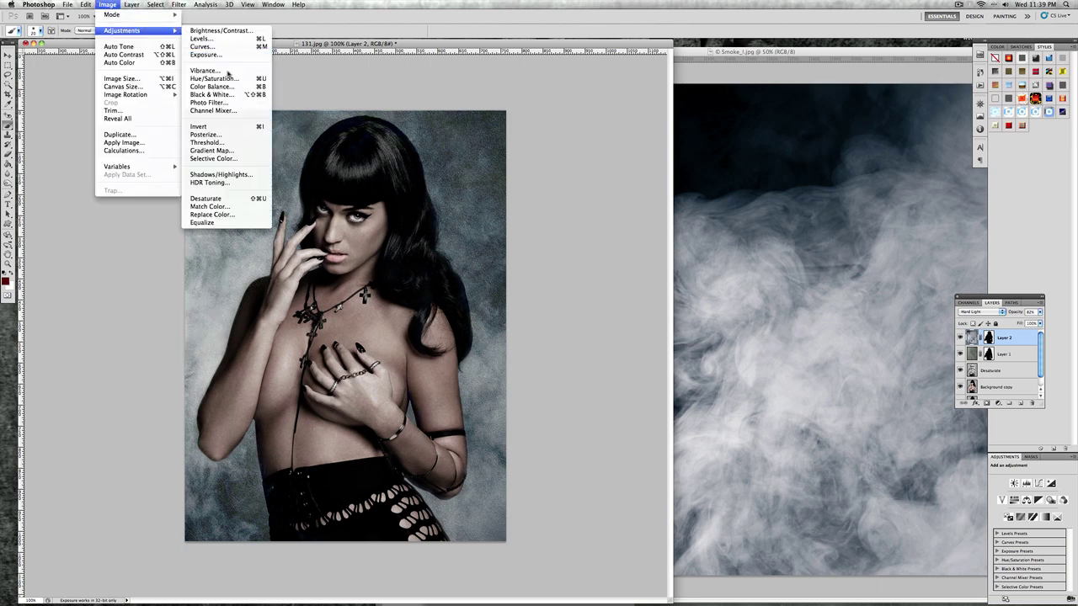
left_click(229, 80)
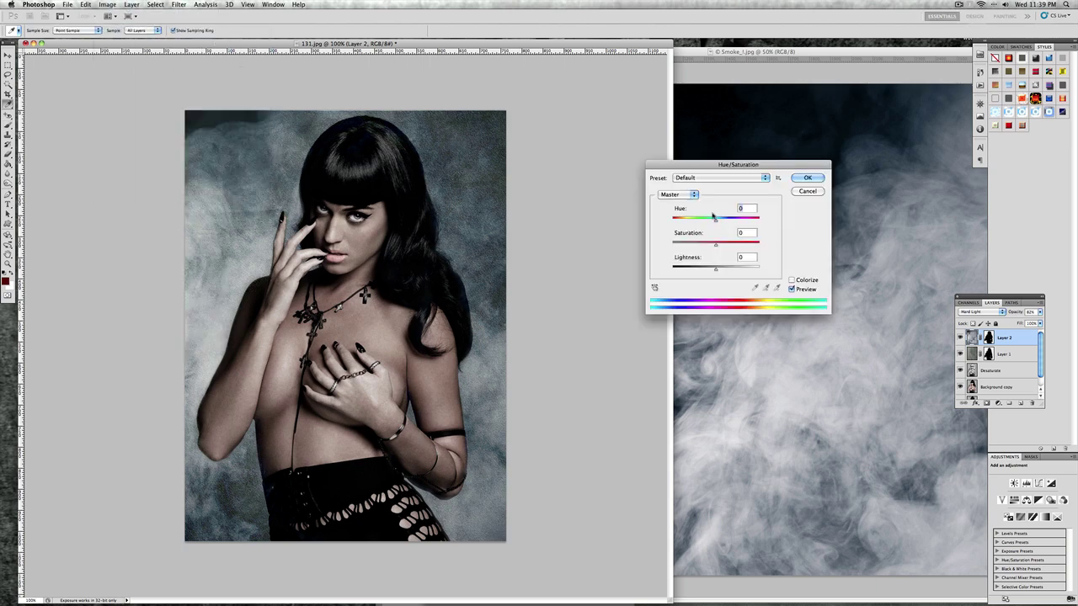
mouse_move(716, 221)
left_mouse_down()
mouse_move(745, 222)
mouse_move(707, 246)
mouse_move(727, 222)
left_mouse_up()
left_click_drag(708, 244, 721, 223)
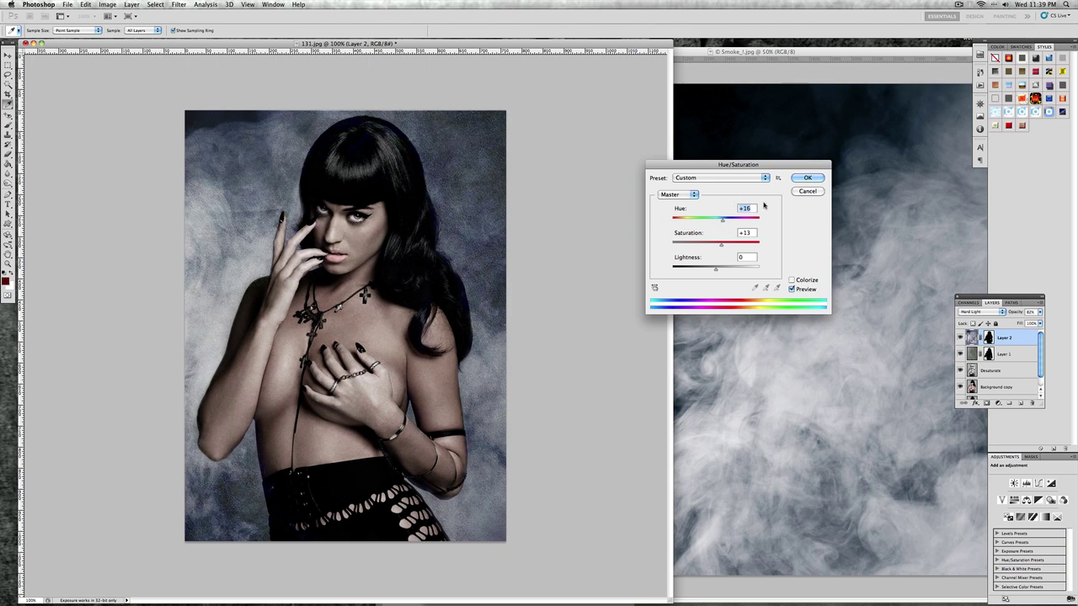
left_click(806, 178)
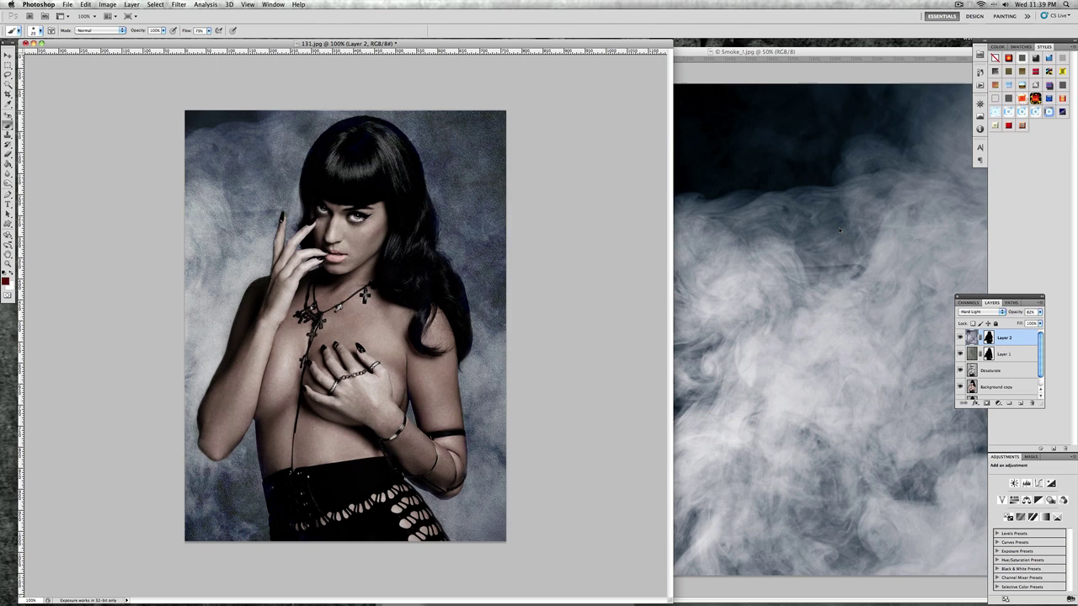
- Duplicate the smoke layer together with its mask and set the copy's opacity to 52%
left_click_drag(971, 341, 1022, 402)
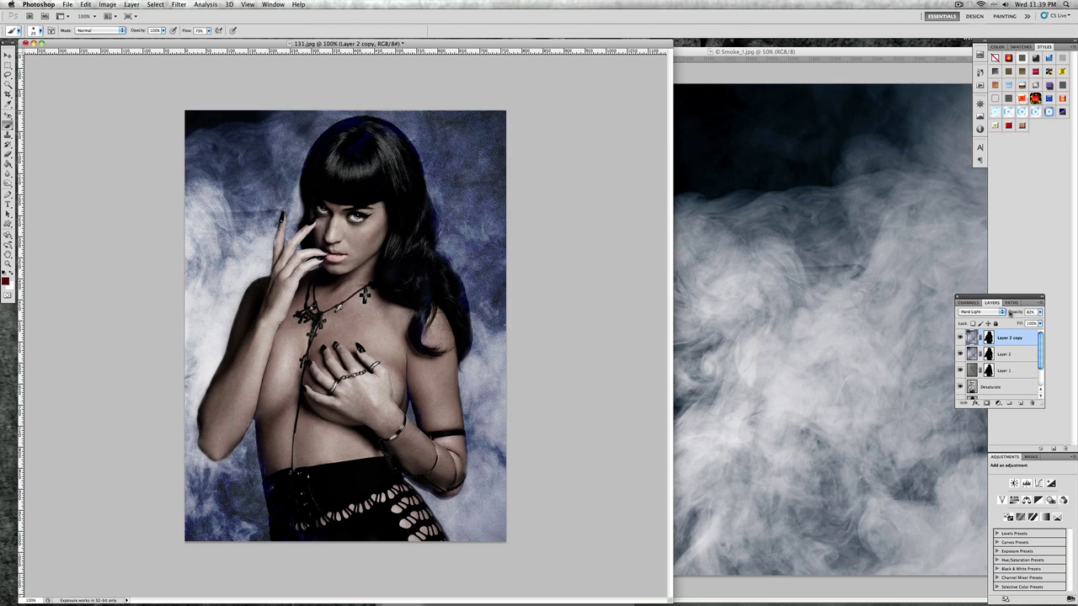
left_click_drag(1039, 312, 1021, 320)
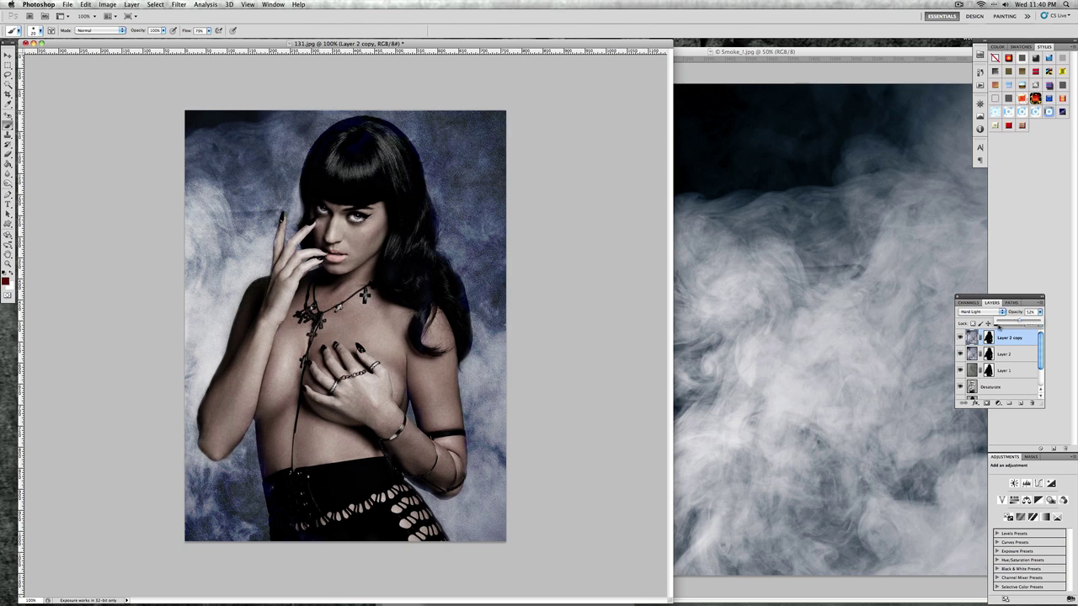
- Apply a Hue/Saturation adjustment to the duplicated smoke layer's image with hue -21 and saturation +9
left_click(972, 337)
left_click(87, 5)
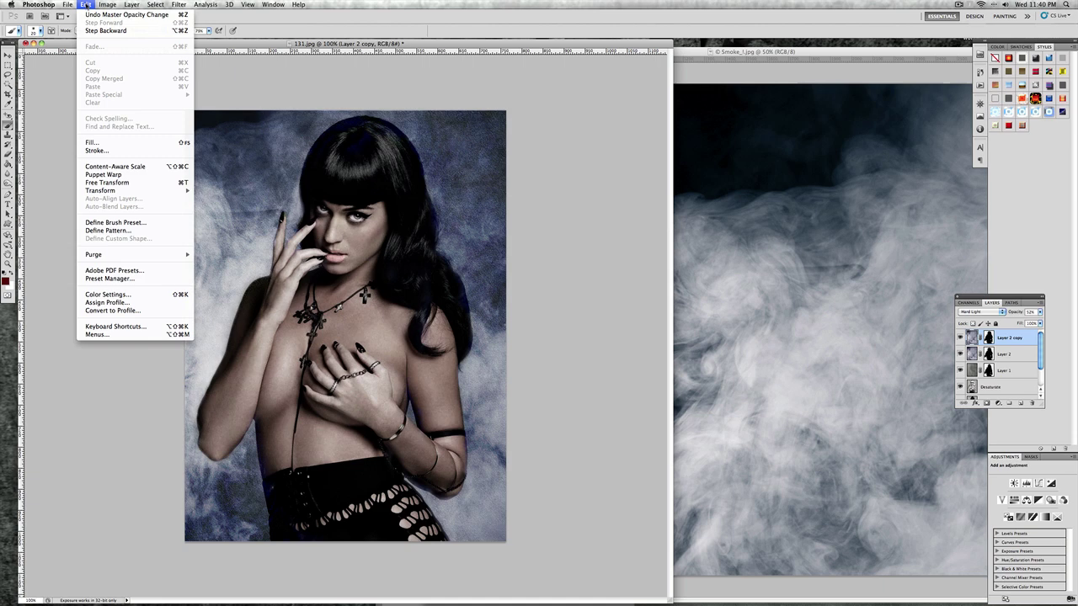
mouse_move(107, 4)
mouse_move(122, 31)
left_click(218, 78)
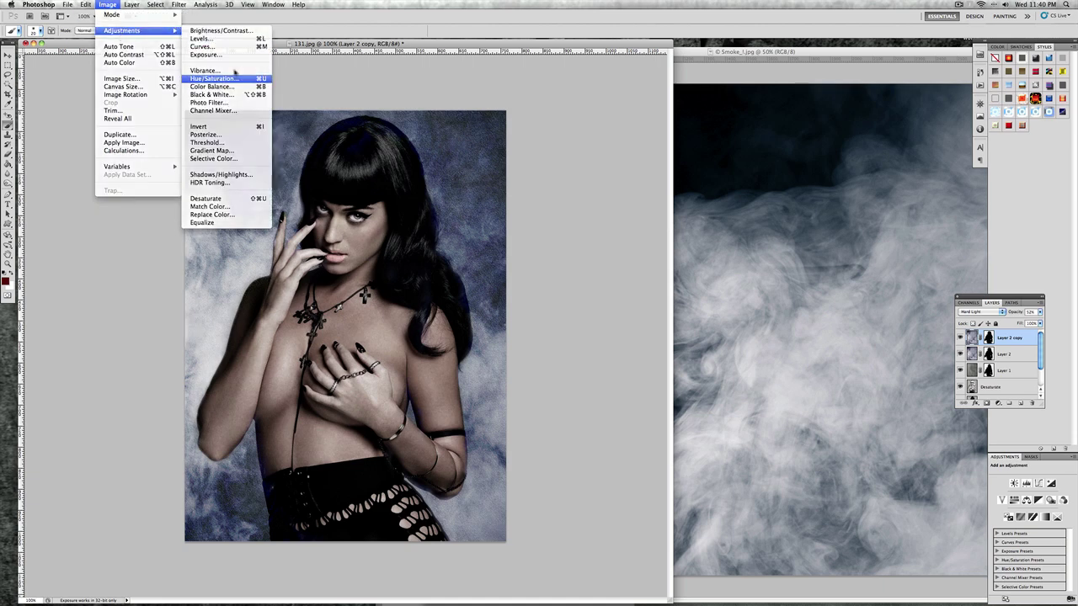
mouse_move(715, 221)
left_mouse_down()
mouse_move(731, 222)
mouse_move(702, 221)
mouse_move(715, 246)
mouse_move(679, 244)
mouse_move(726, 243)
mouse_move(707, 222)
left_mouse_up()
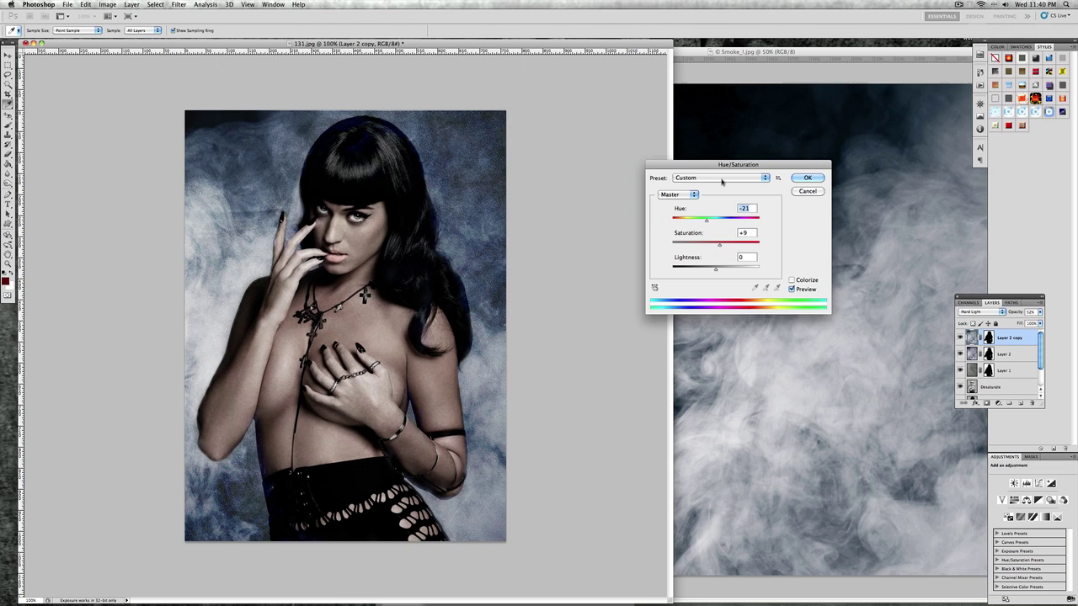
left_click(805, 178)
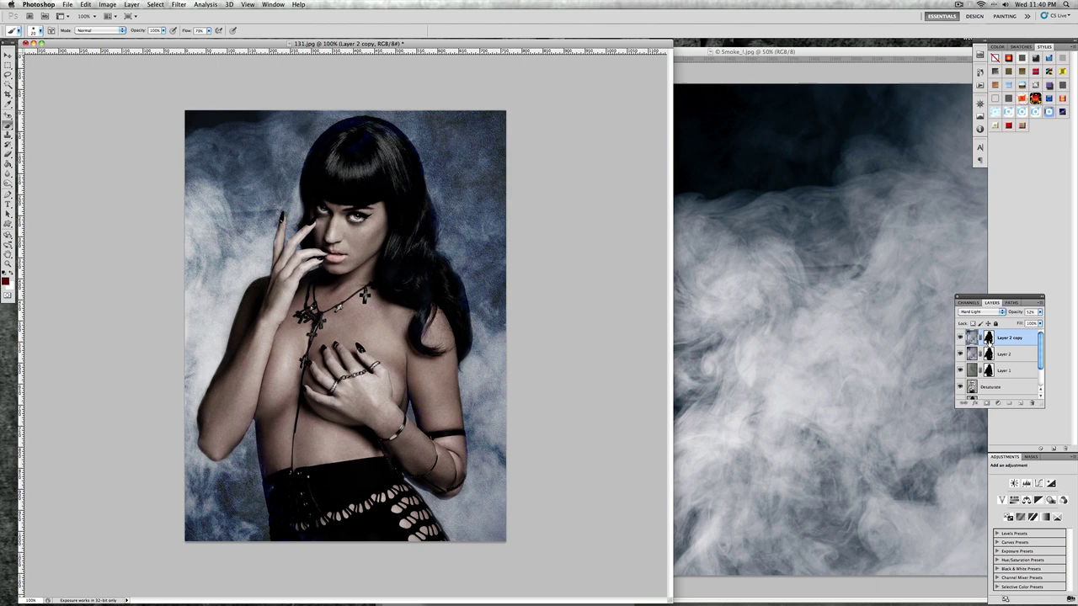
- Select the duplicated smoke layer's mask and the mask of the smoke layer below it in turn
left_click(988, 338)
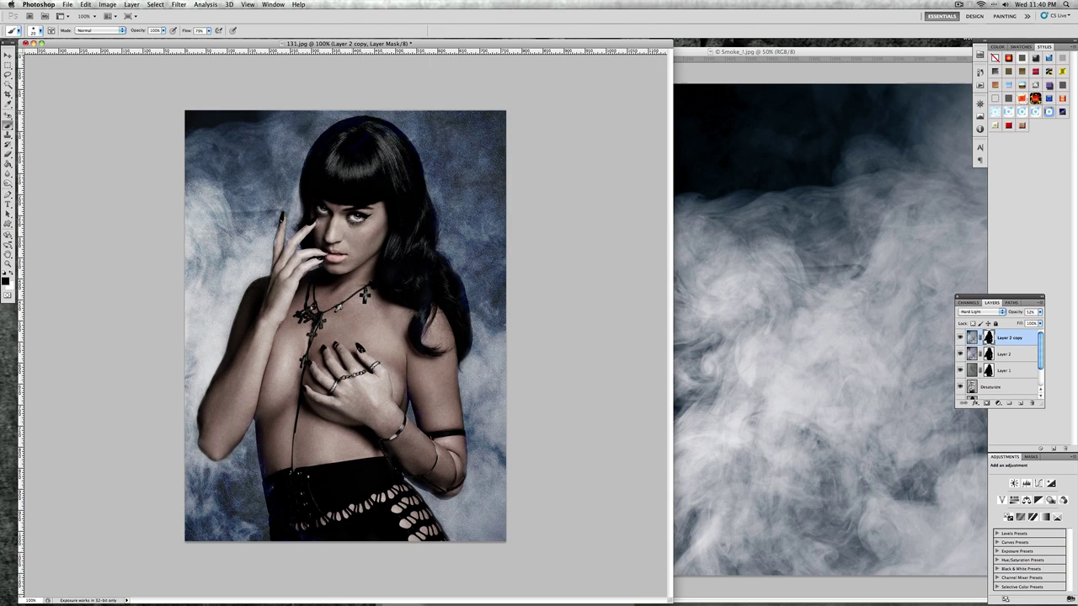
left_click(994, 353)
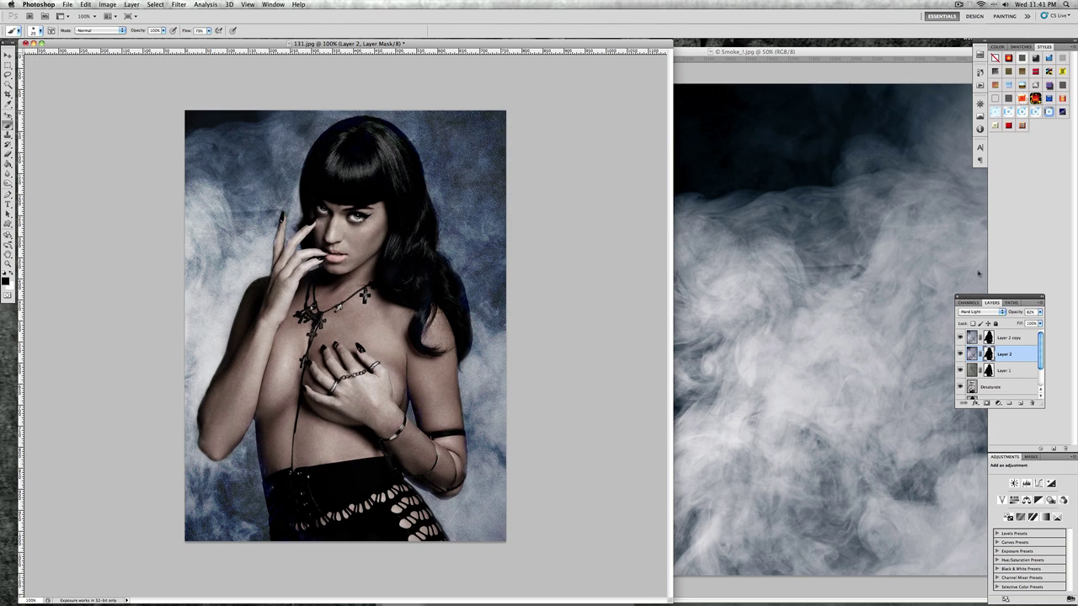
- Add a new layer above the duplicated smoke layer and set its blend mode to Color
left_click(988, 338)
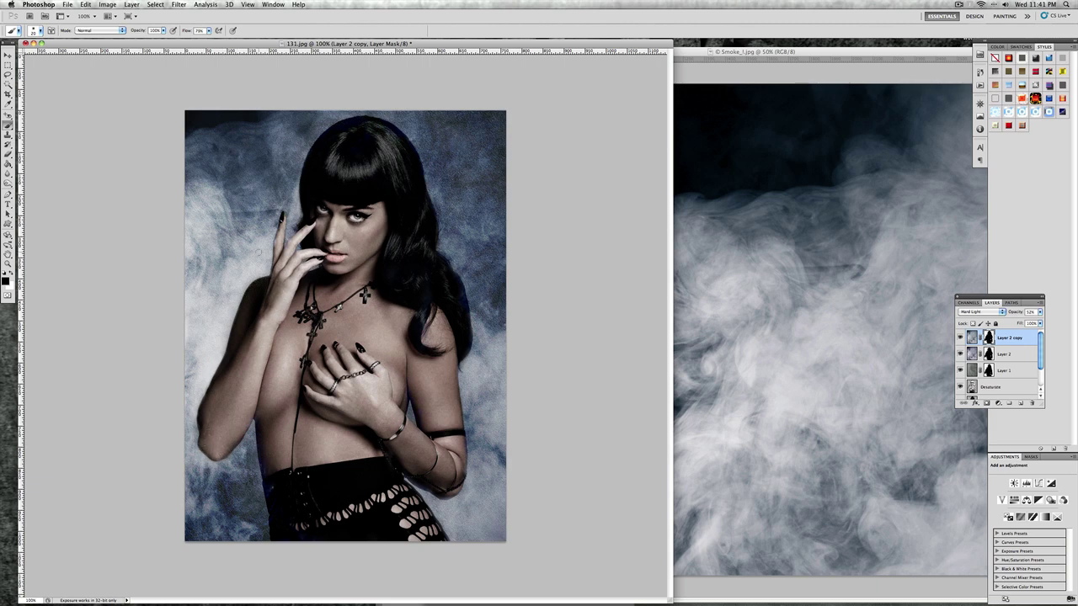
left_click(1021, 404)
left_click(994, 312)
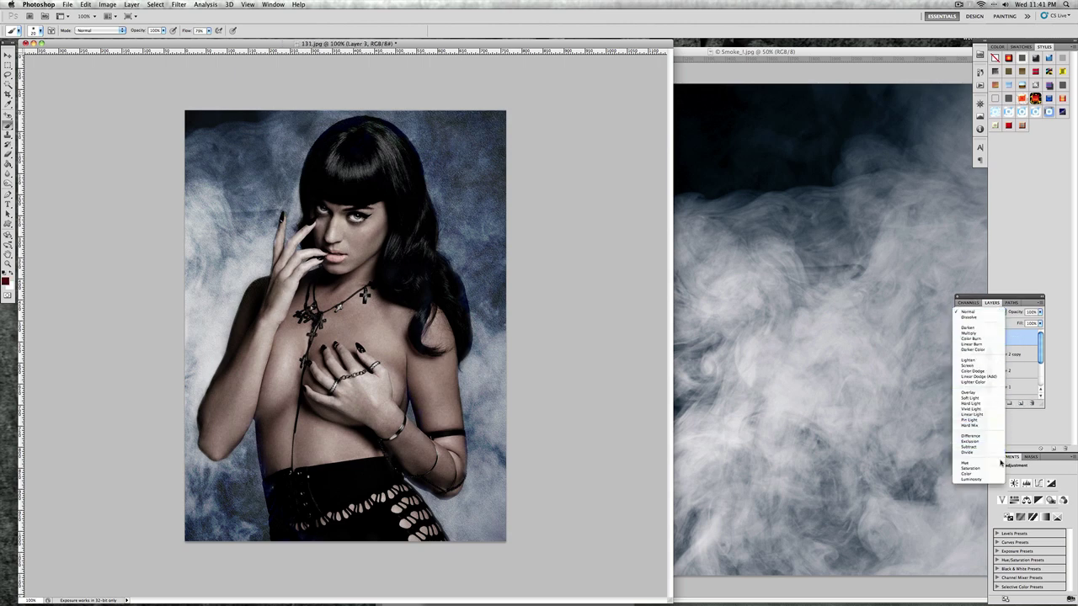
left_click(996, 475)
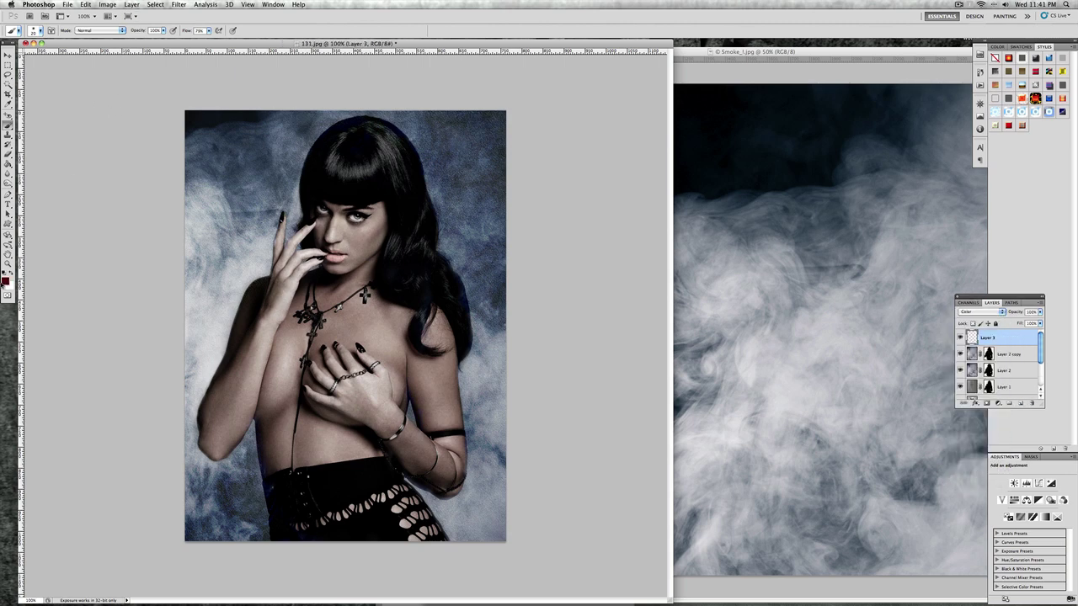
- Set the background color to a vivid green
left_click(10, 284)
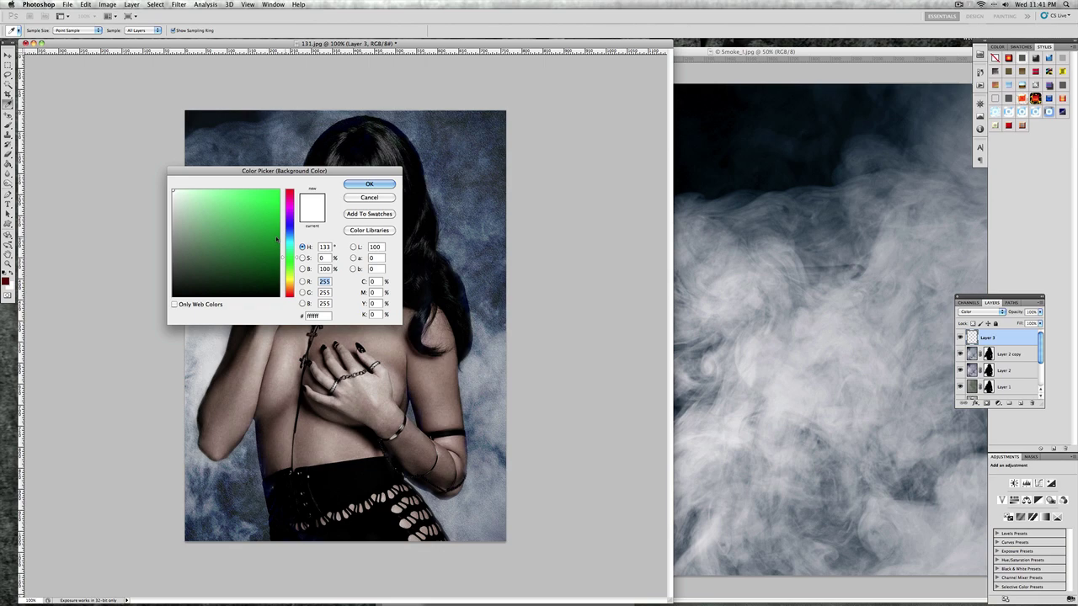
left_click(289, 253)
left_click(272, 245)
left_click(369, 184)
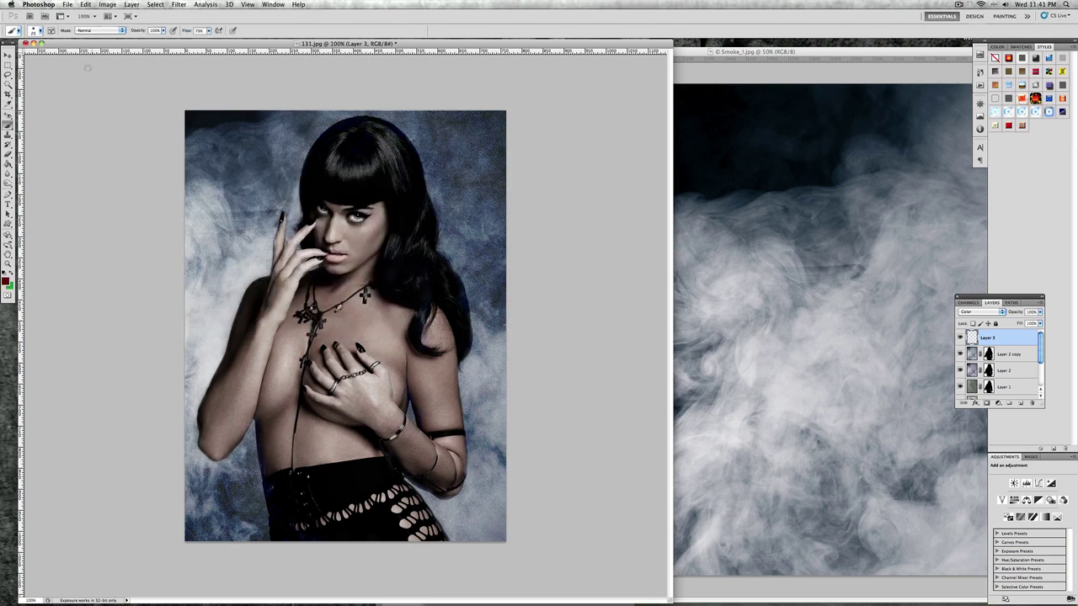
- Swap the foreground and background colors and paint both irises green on the new Color layer with a small brush
left_click(8, 264)
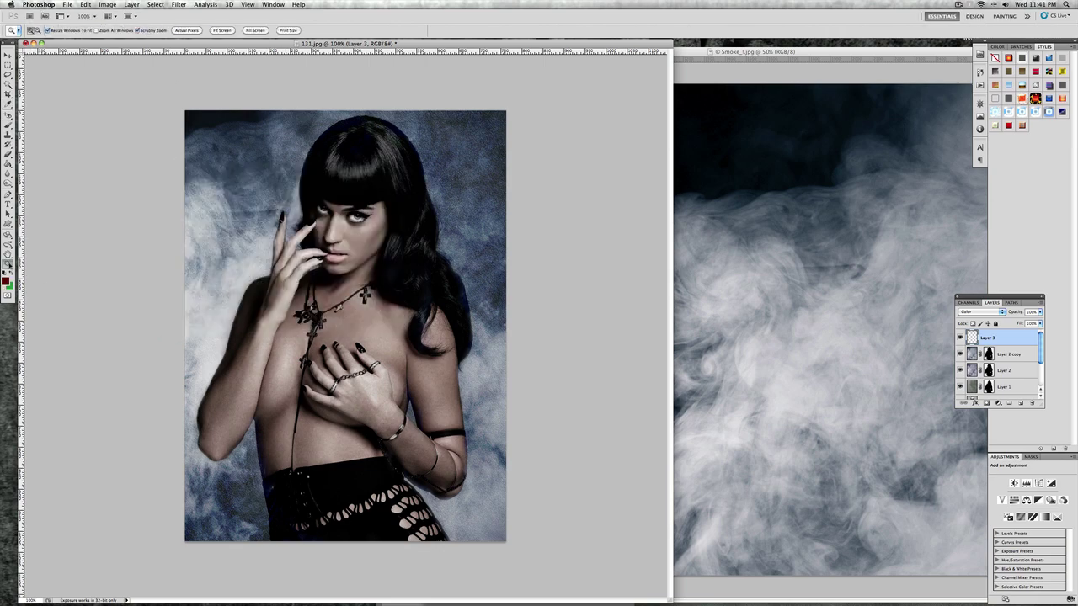
left_click(333, 205)
left_click(398, 238)
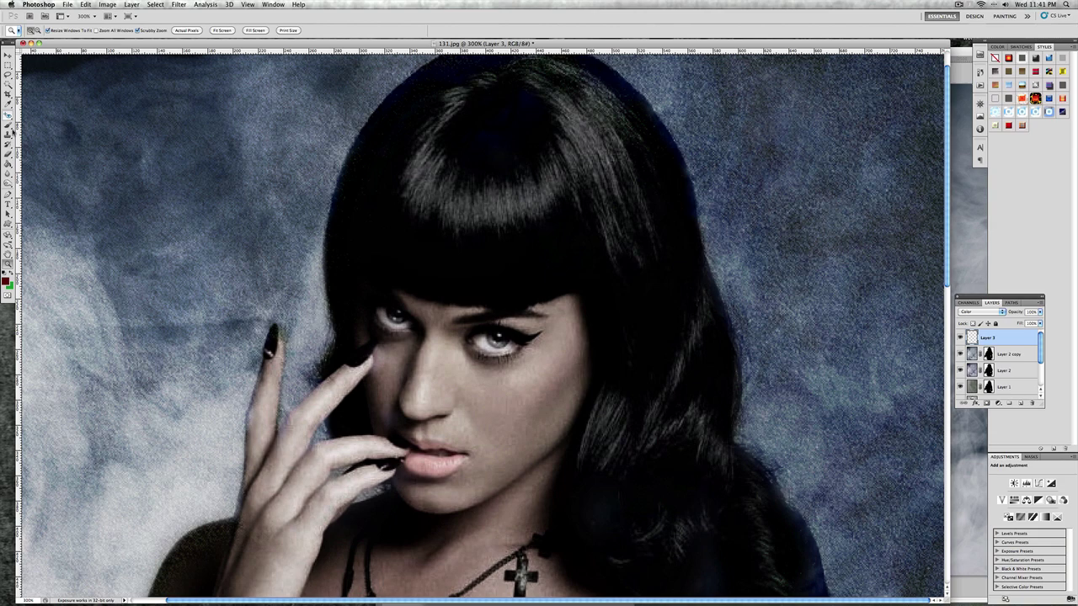
left_click(10, 126)
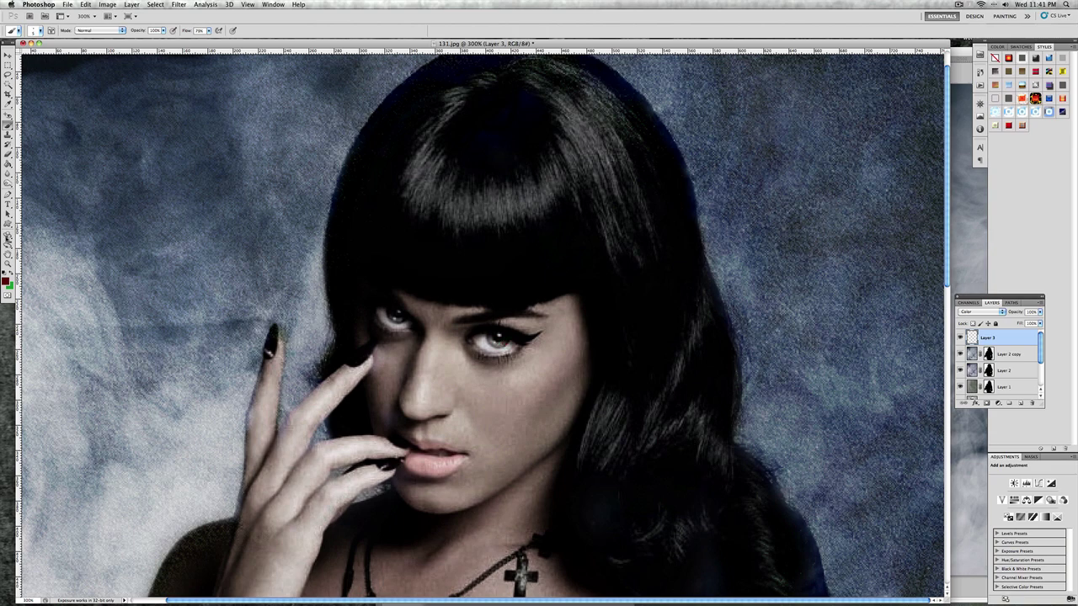
left_click(13, 274)
- Lower the opacity of the green eye-color layer to 36%
left_click(1040, 311)
left_click_drag(1039, 321, 1016, 320)
left_click(1040, 312)
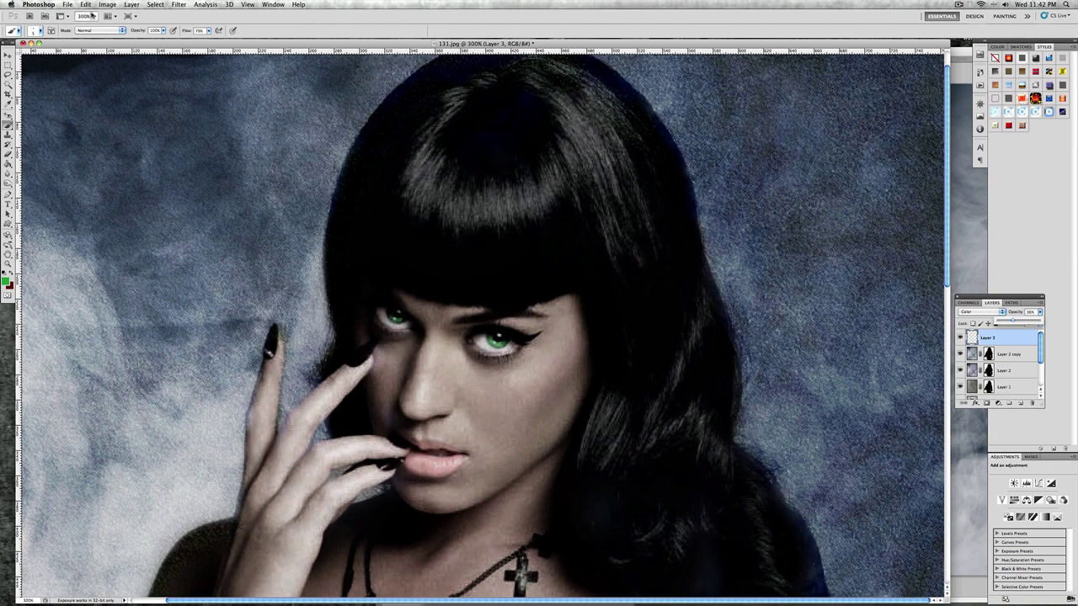
- Apply a Vibrance adjustment to the Background copy layer that slightly lowers the color intensity of the portrait
left_click(84, 16)
type("100")
key("Return")
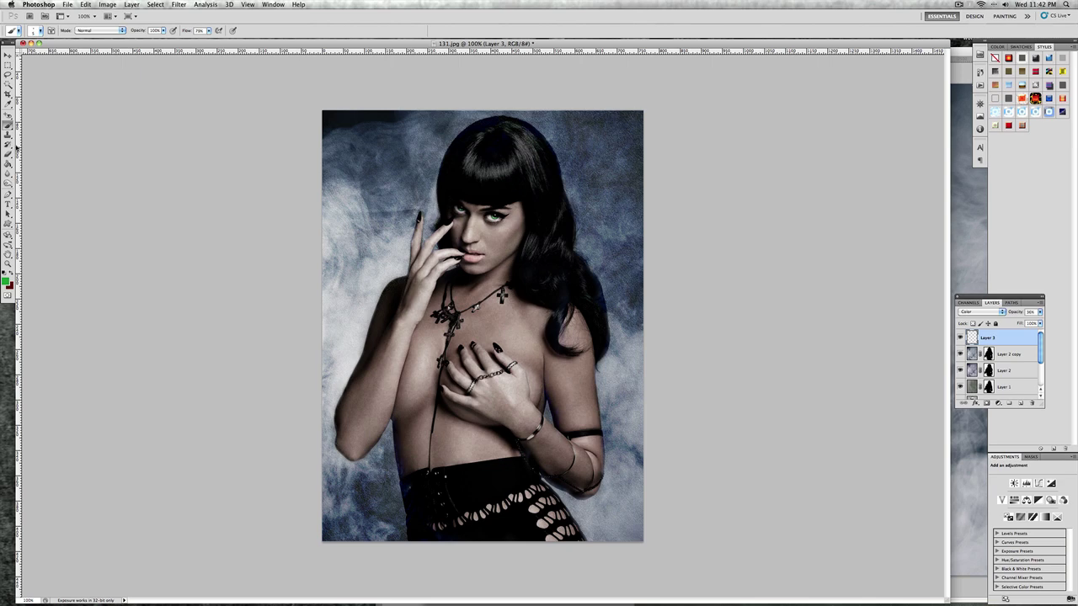
left_click(1032, 355)
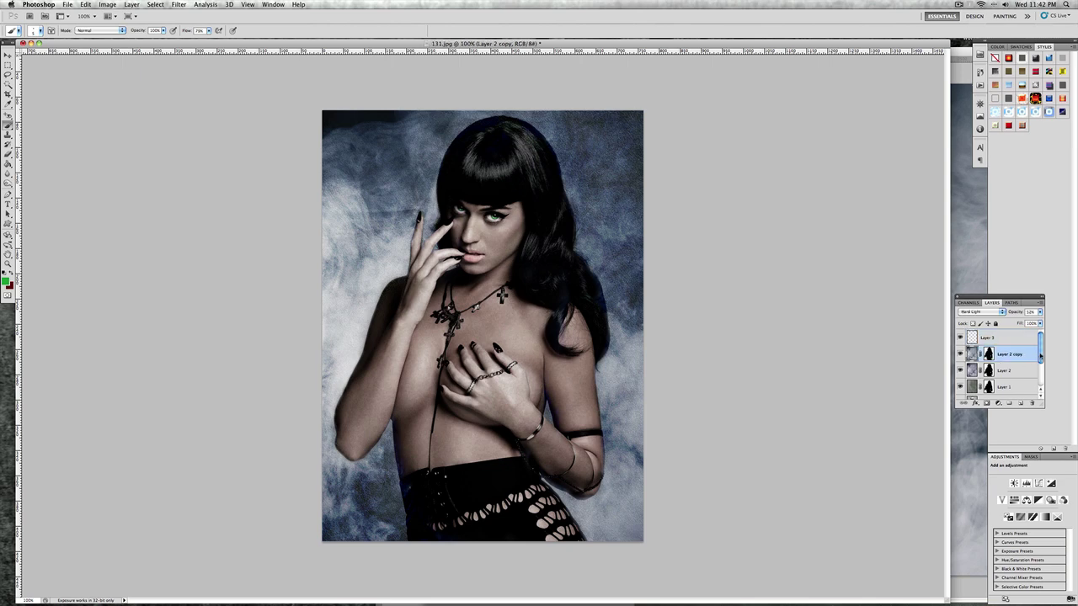
scroll(1010, 362, "down", 2)
left_click(1004, 376)
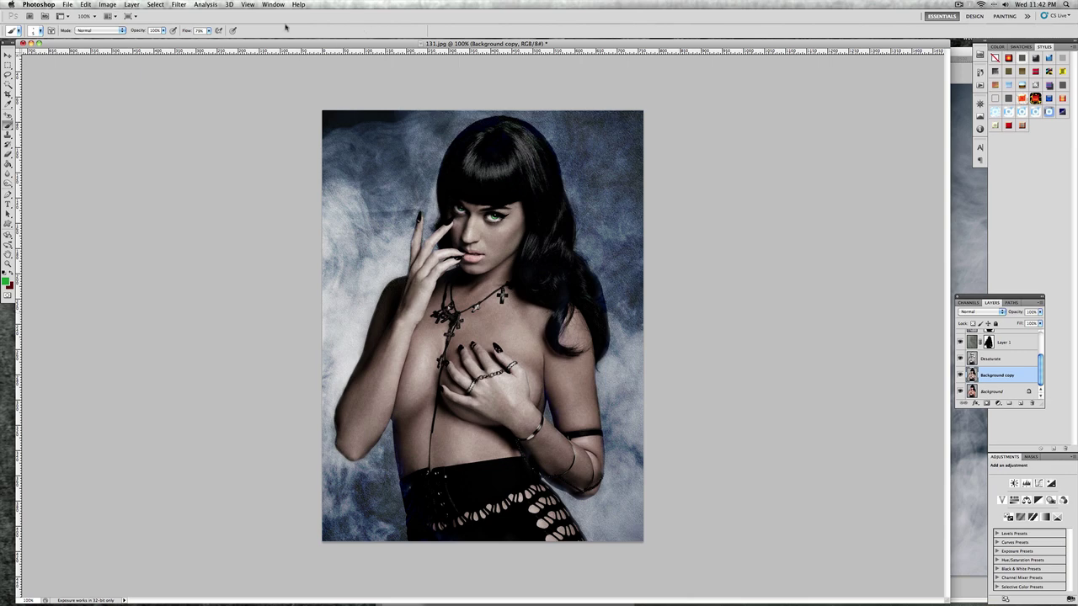
left_click(107, 5)
mouse_move(133, 31)
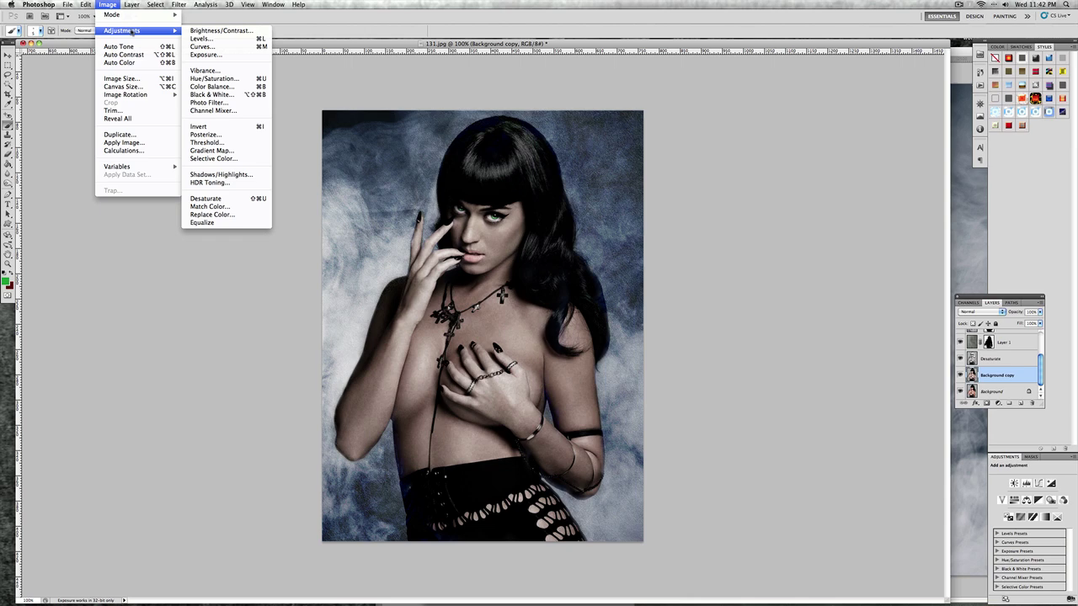
left_click(220, 69)
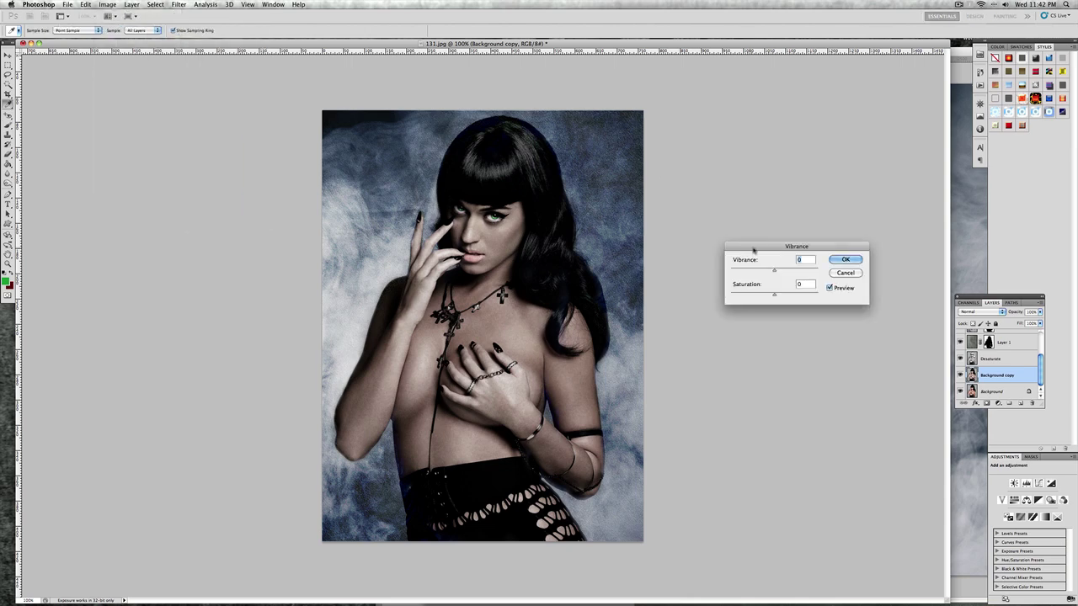
left_click_drag(773, 270, 771, 295)
left_click(844, 260)
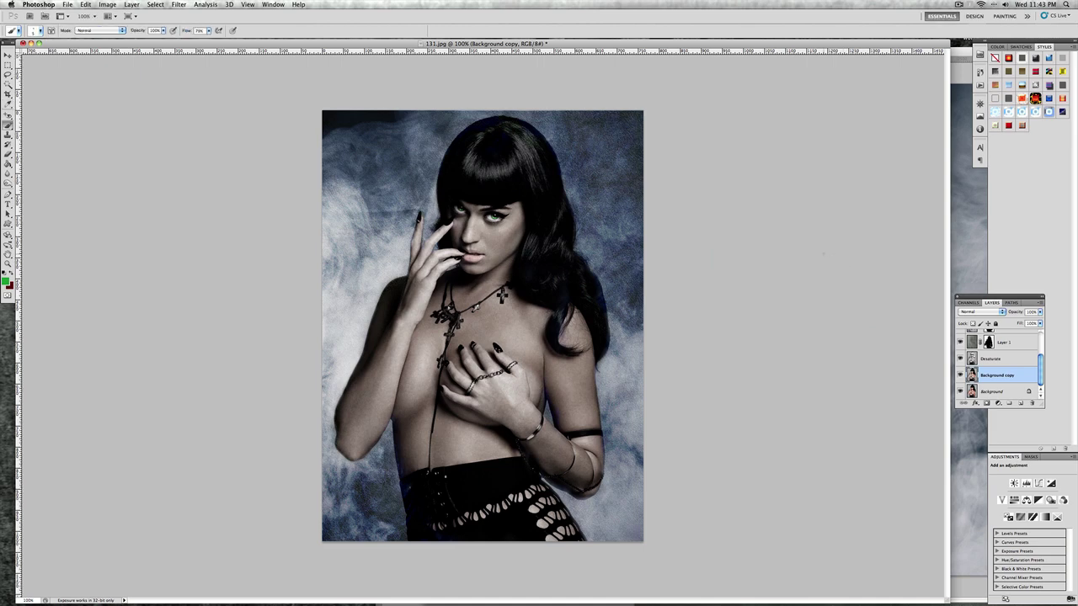